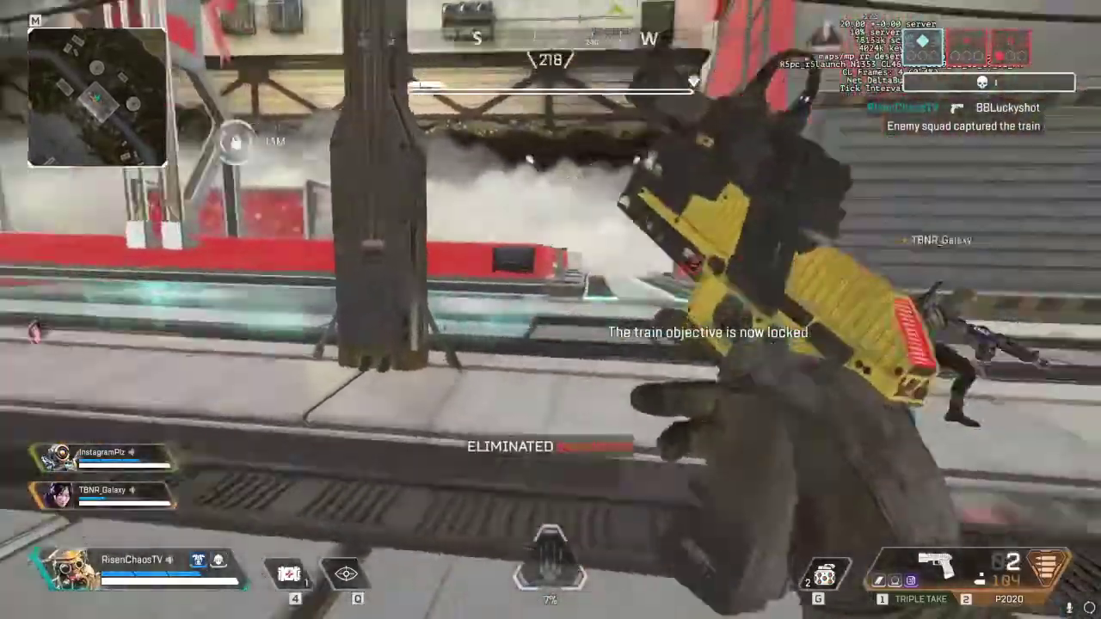
right_click(550, 309)
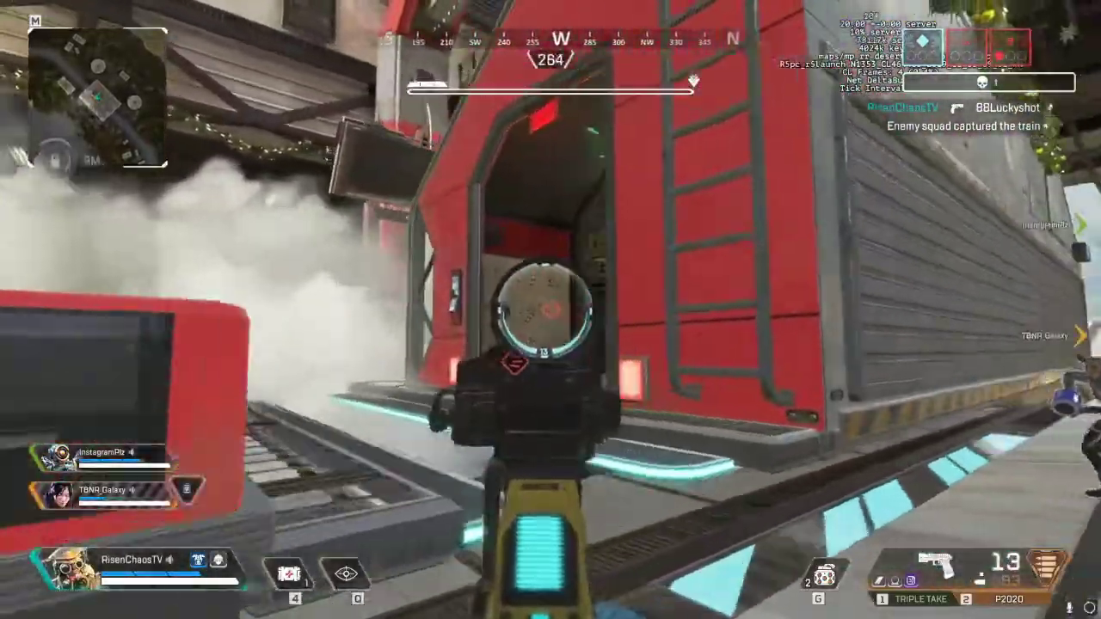
key("z")
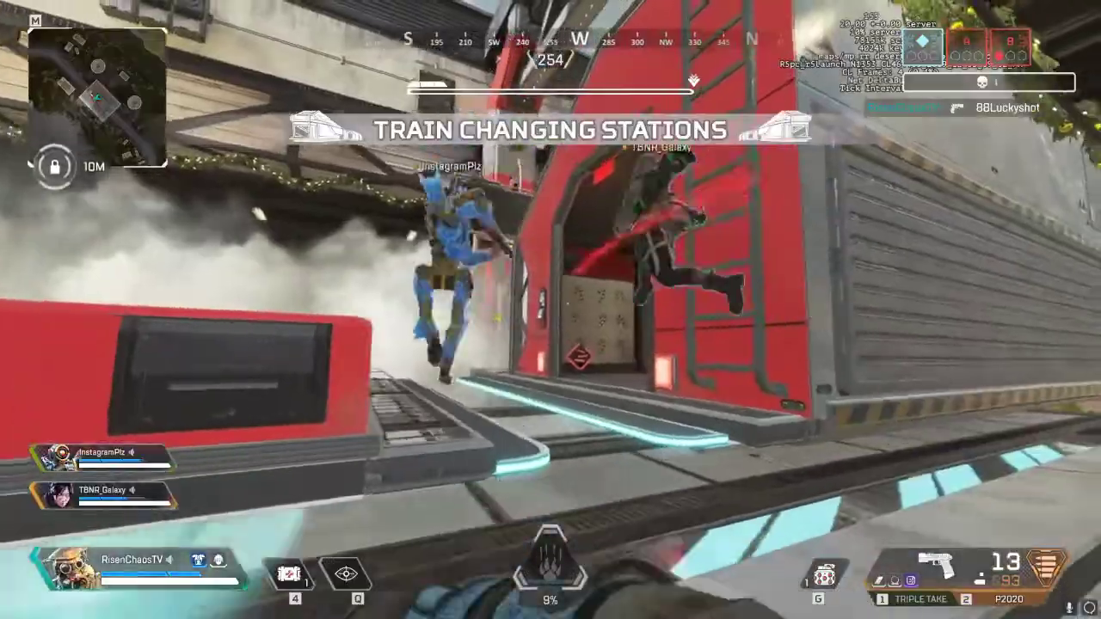
key("w")
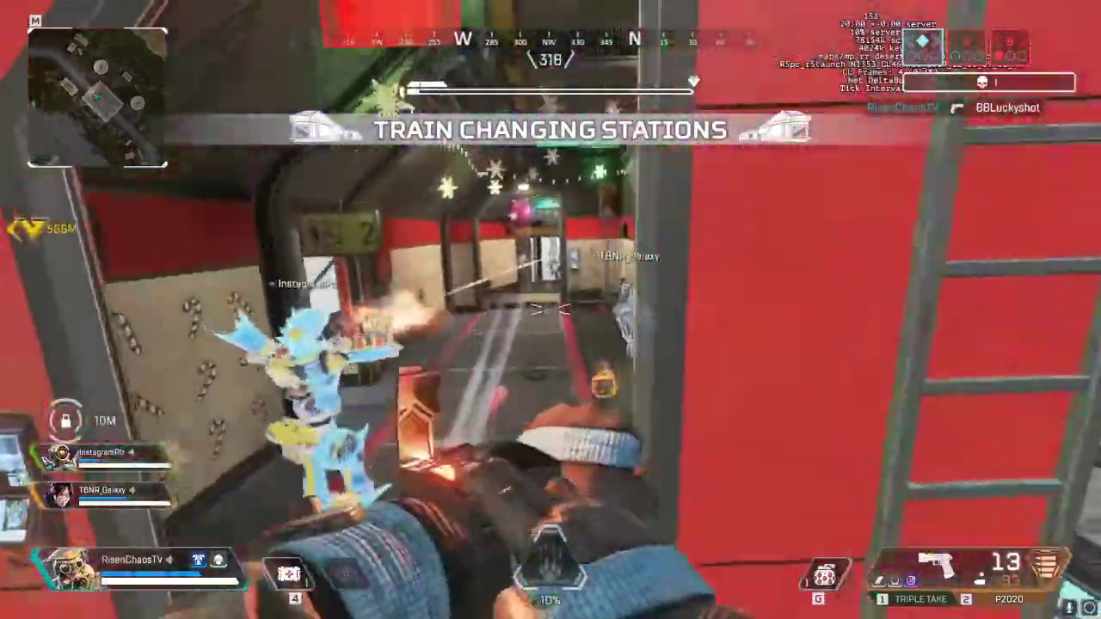
key("w")
key("w")
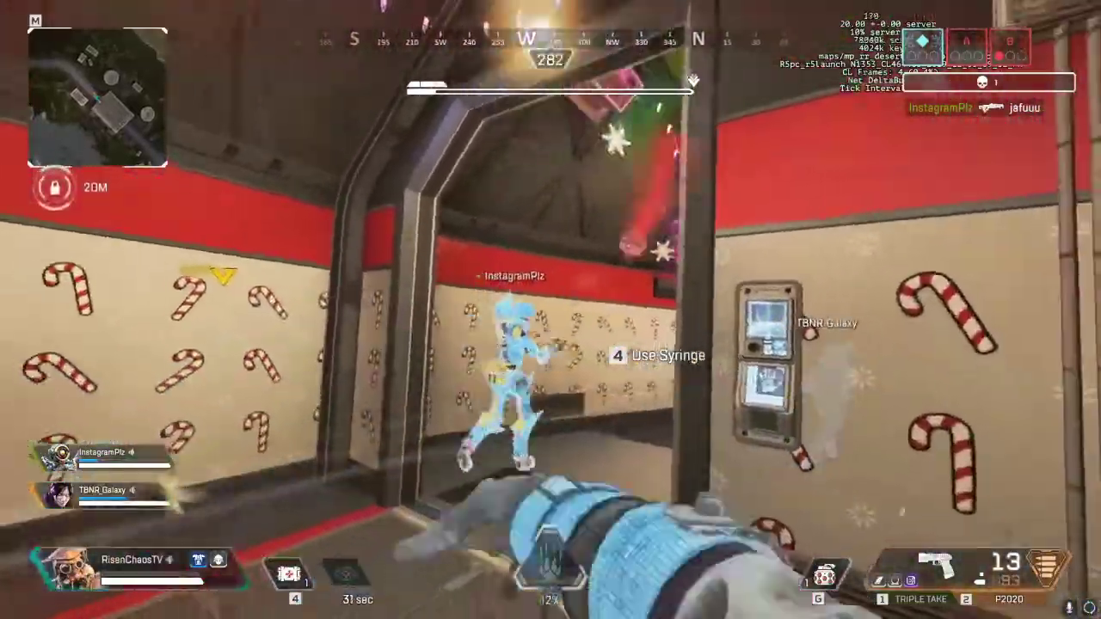
key("w")
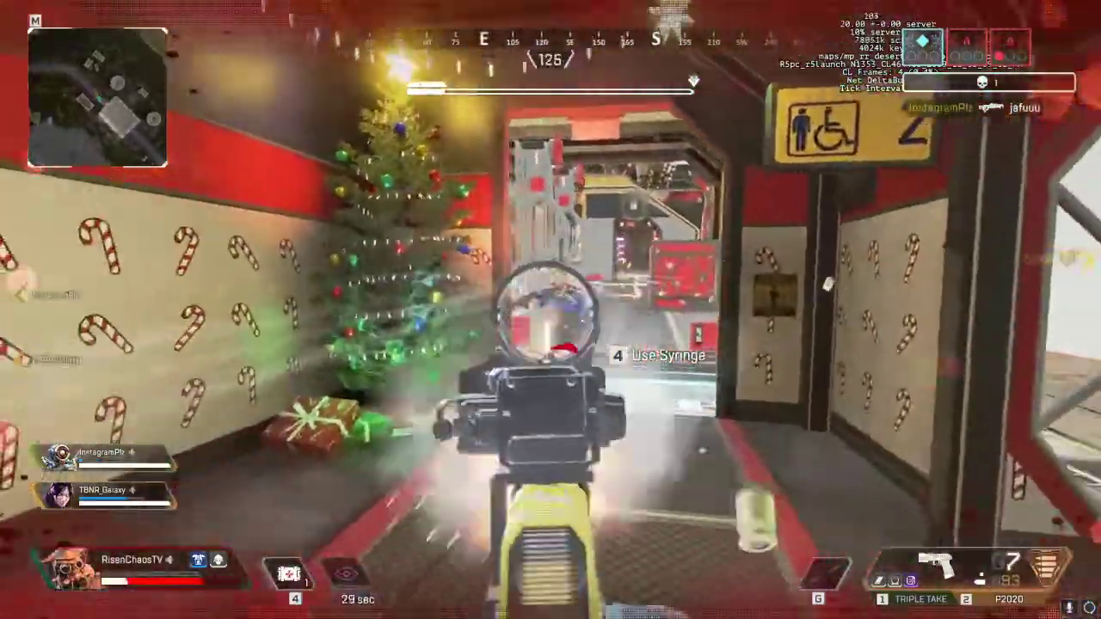
key("2")
left_click(550, 310)
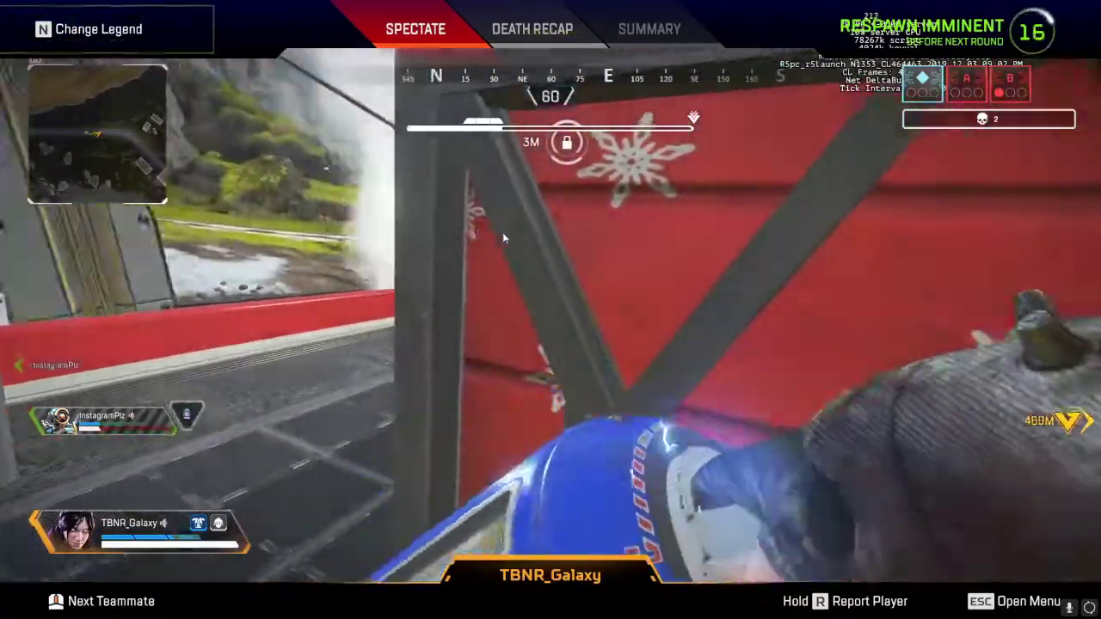
key("m")
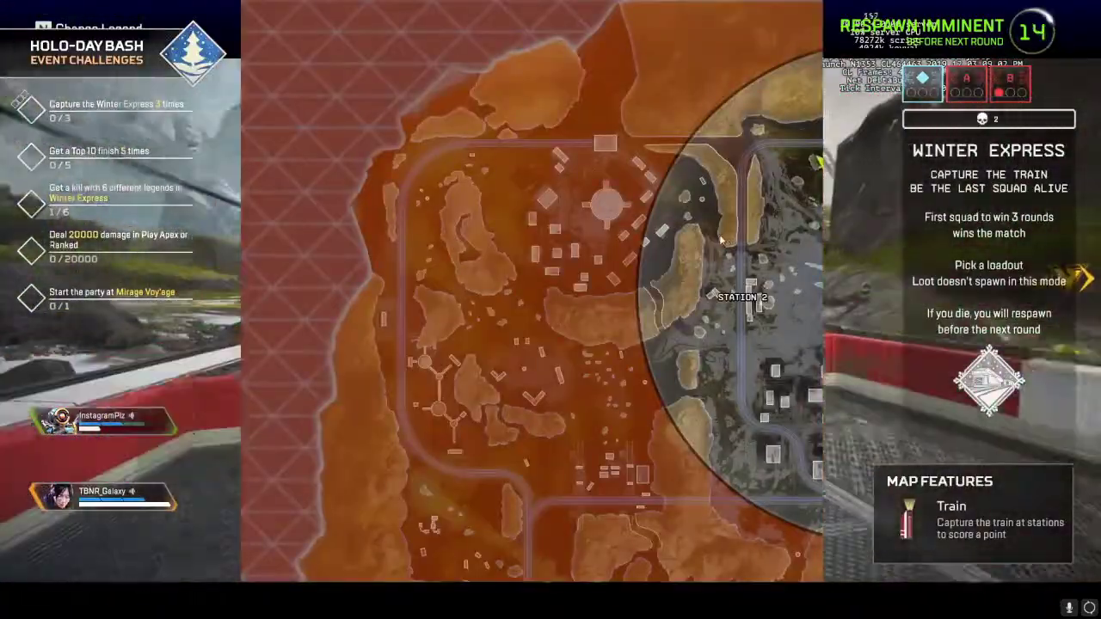
key("m")
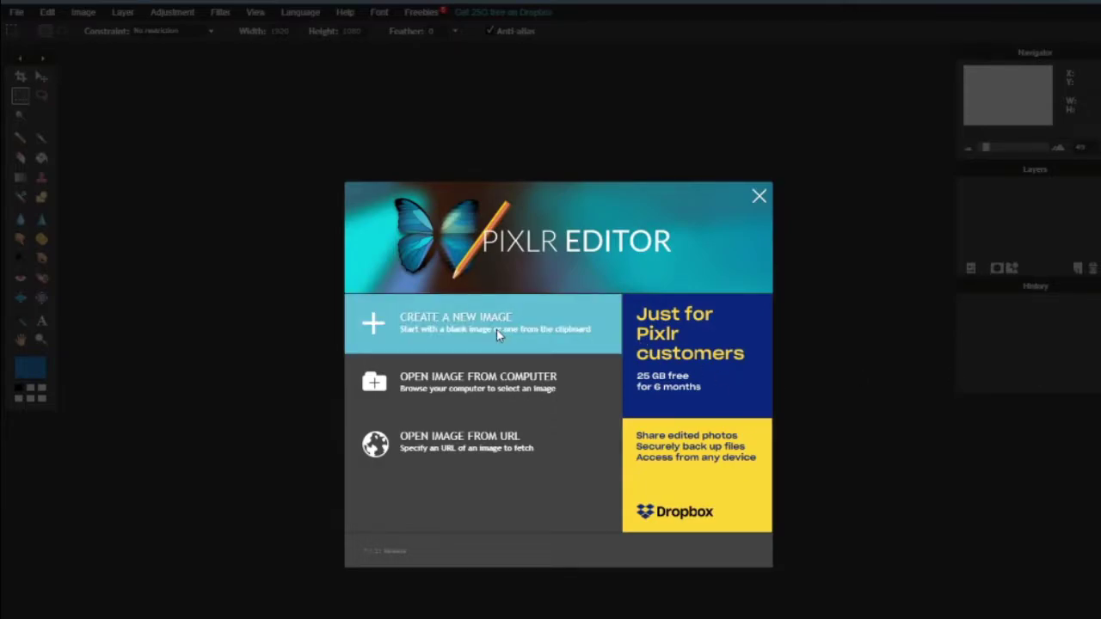
Create a new blank image with a transparent background, 1920 pixels wide and 1080 pixels high
left_click(497, 329)
double_click(518, 365)
type("1920")
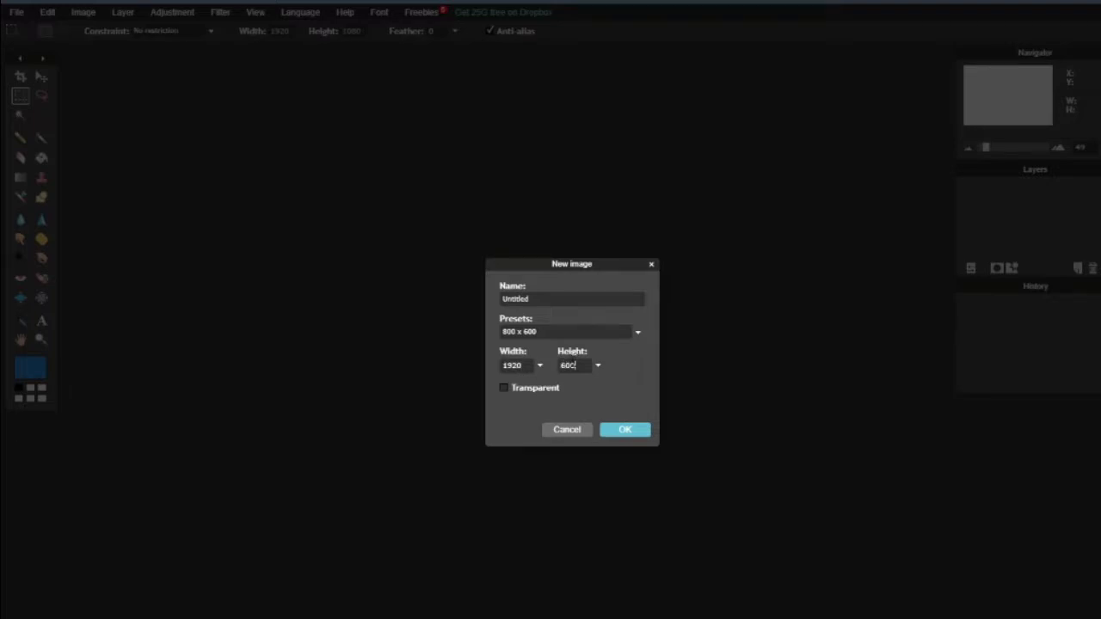
key("Tab")
type("10")
left_click(504, 387)
left_click(629, 433)
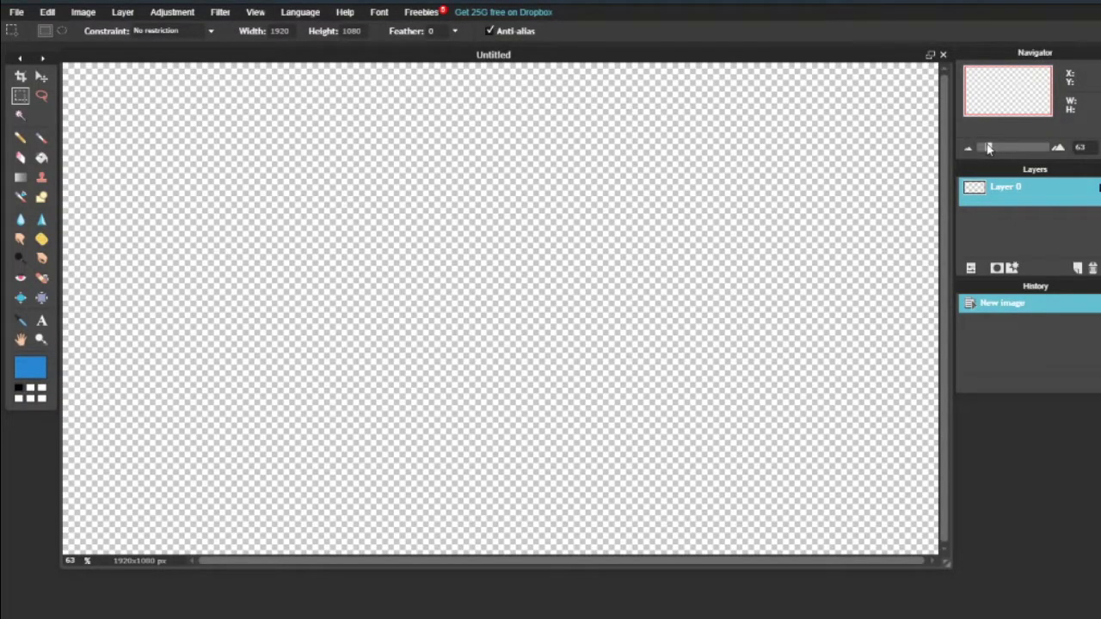
Draw a marquee selection of about 1749 by 984 px just inside the canvas edges, constrained to a 1920:1080 aspect ratio
left_click_drag(989, 148, 986, 148)
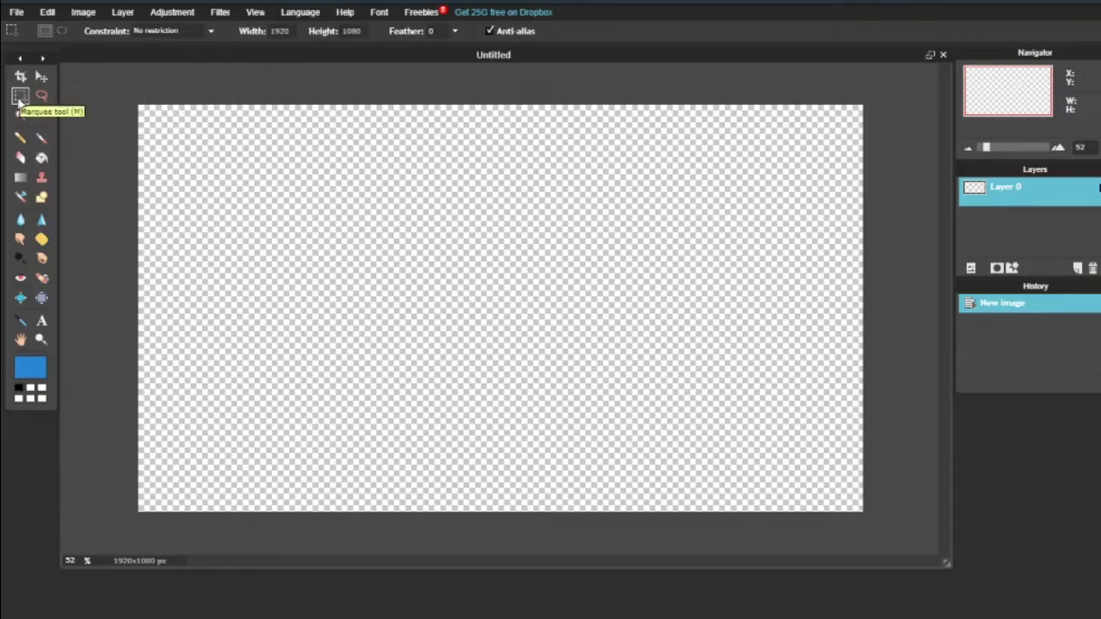
left_click(123, 14)
mouse_move(77, 17)
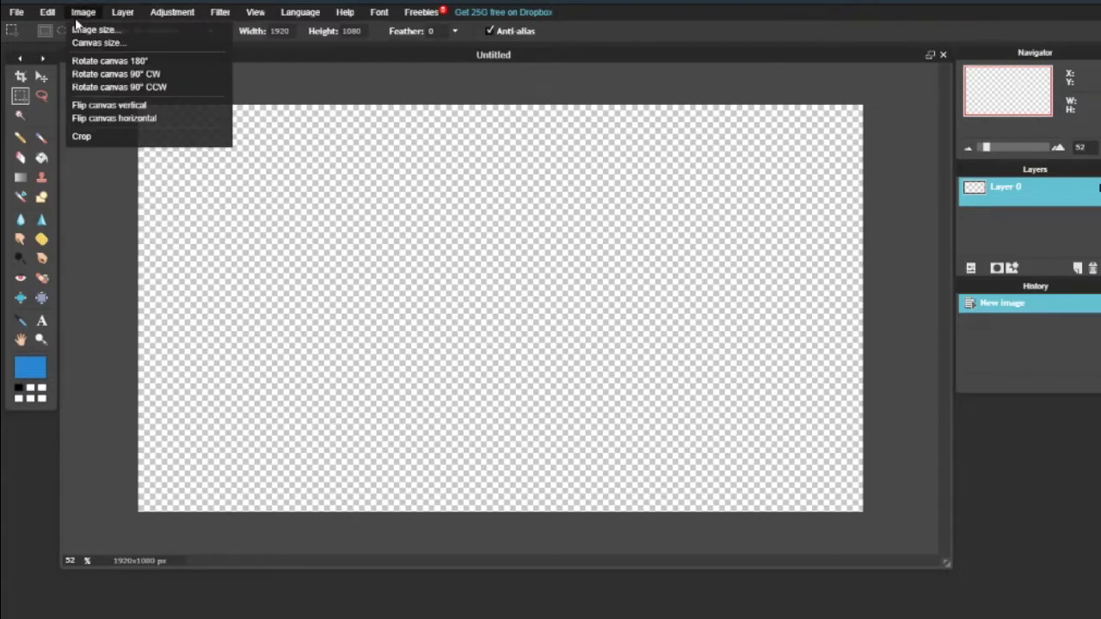
left_click(21, 96)
left_click(165, 32)
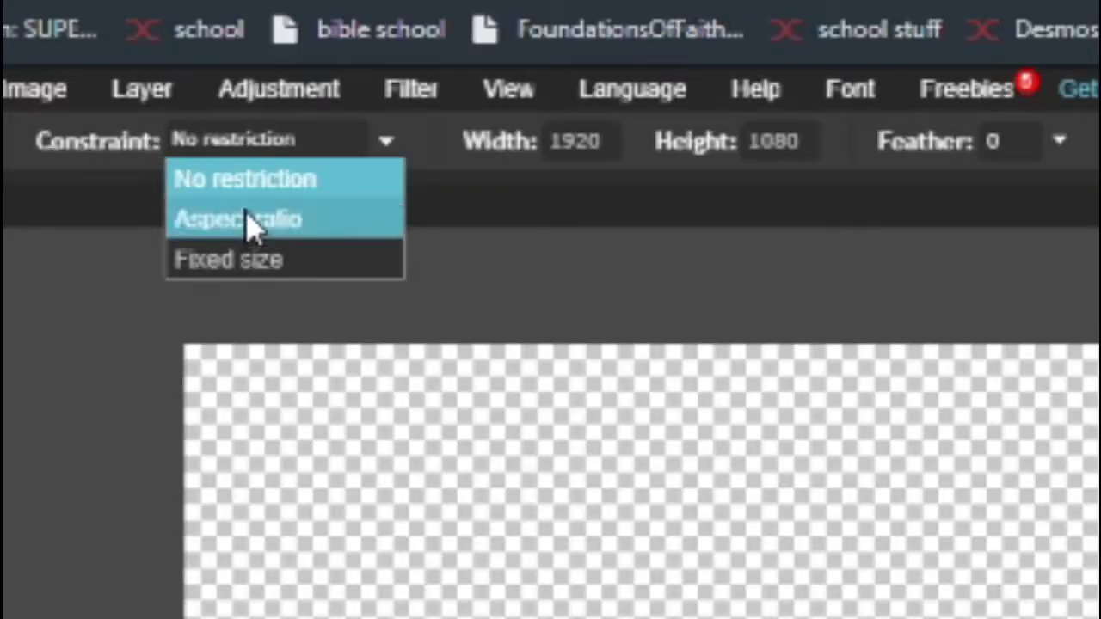
left_click(249, 225)
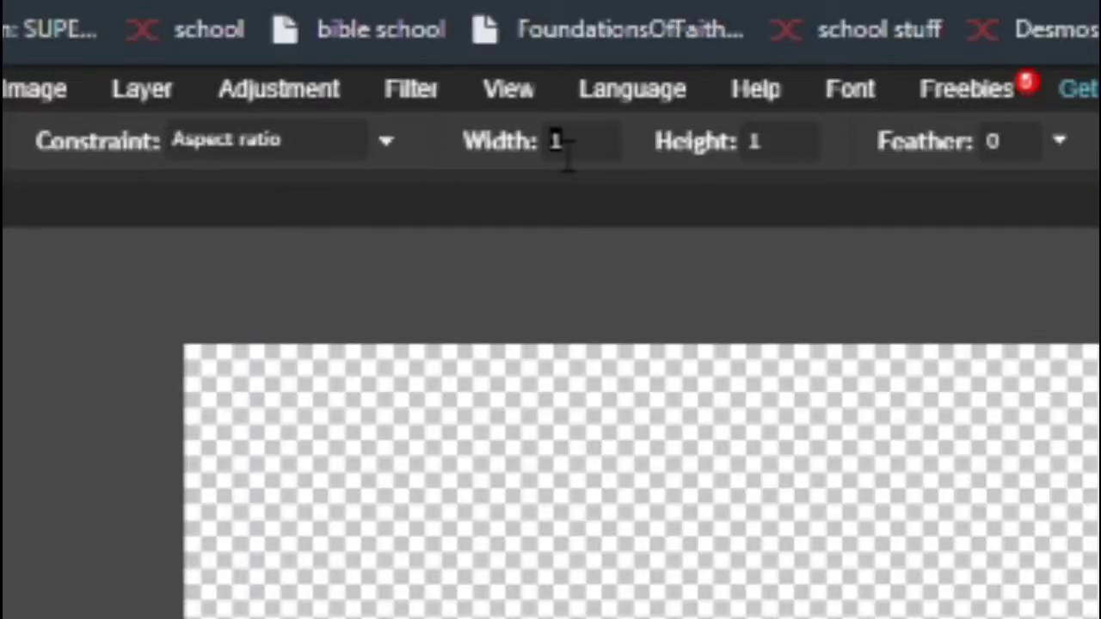
type("1920")
left_click(804, 153)
key("BackSpace")
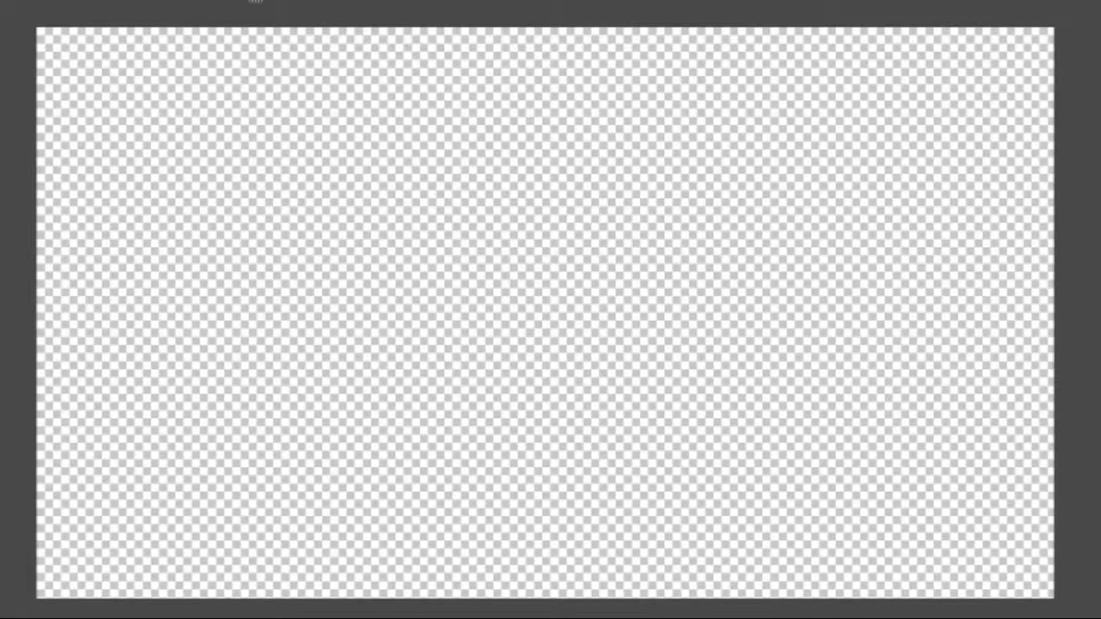
left_click_drag(72, 60, 1054, 578)
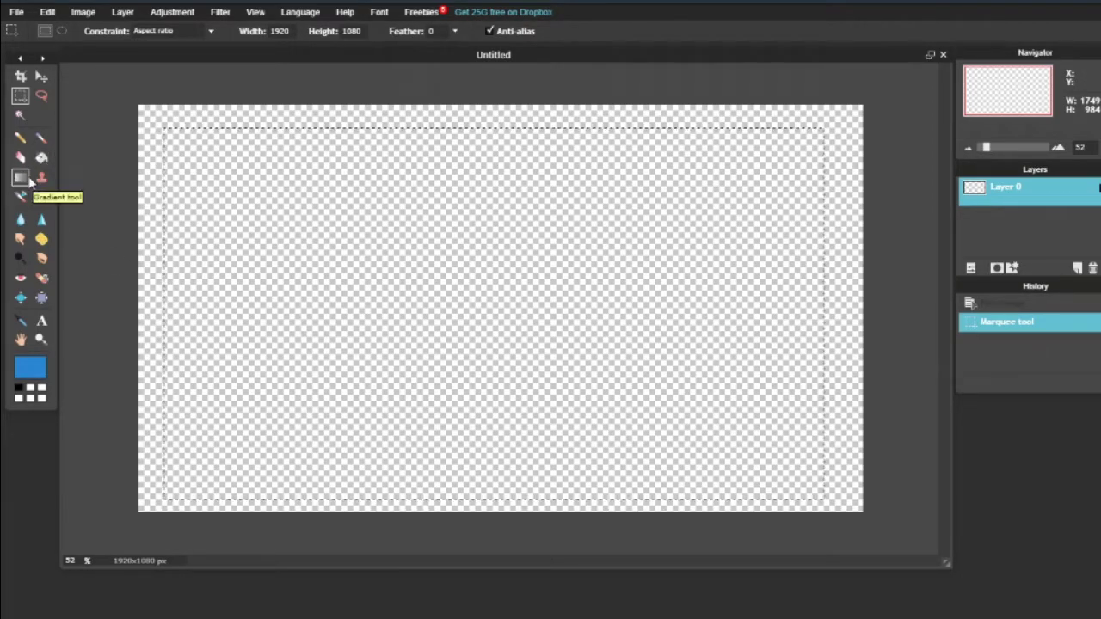
Try filling the selection with a linear blue-magenta-blue gradient across its width, and undo it
left_click(21, 177)
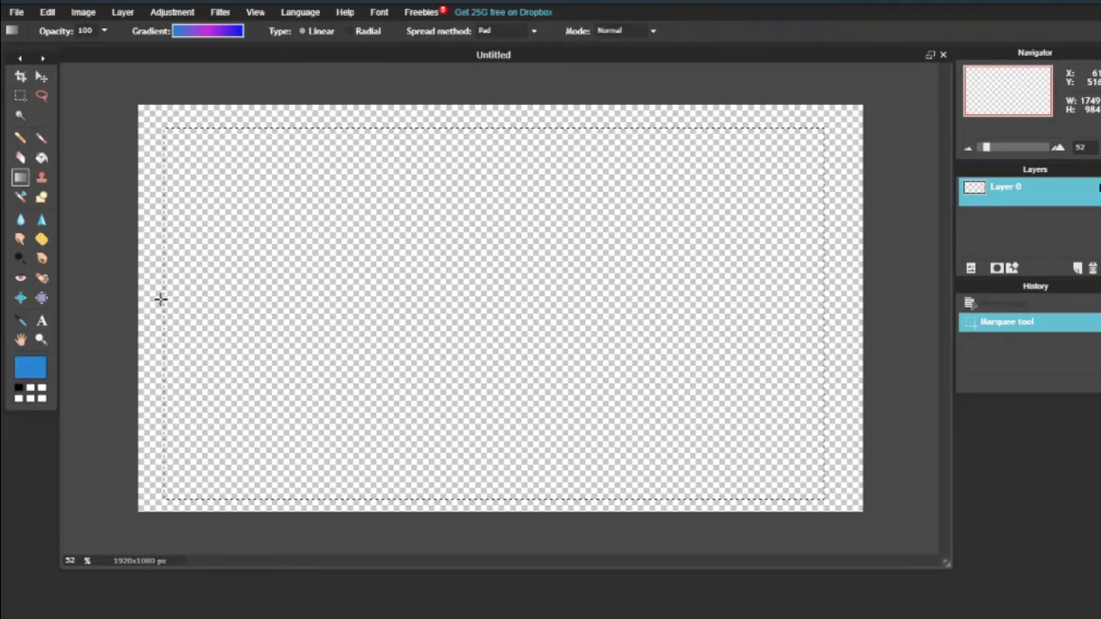
left_click_drag(160, 295, 825, 299)
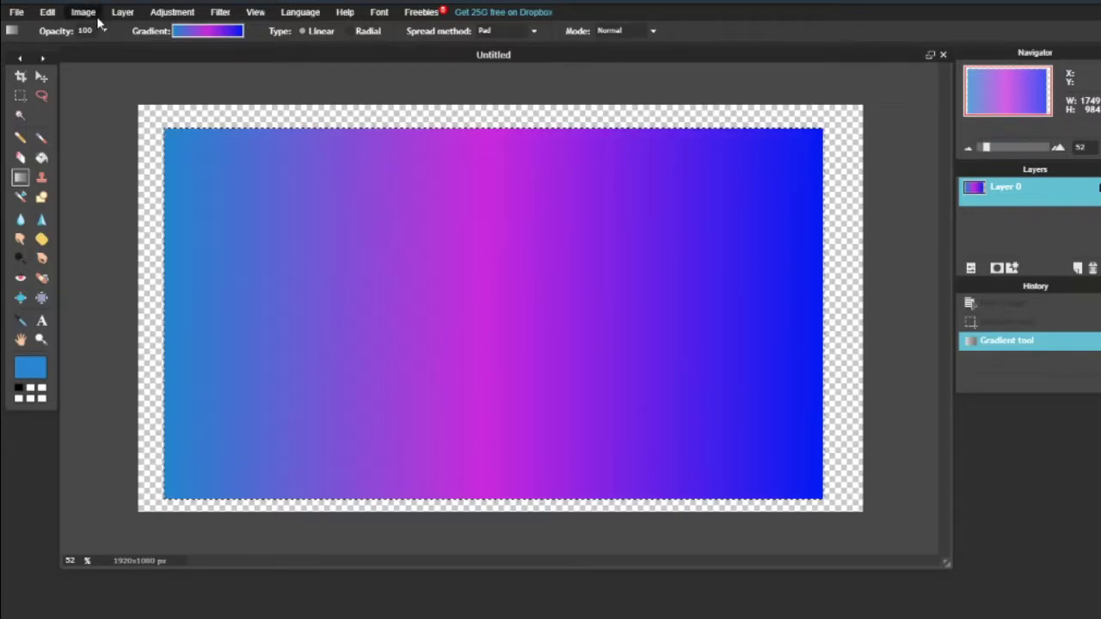
left_click(48, 12)
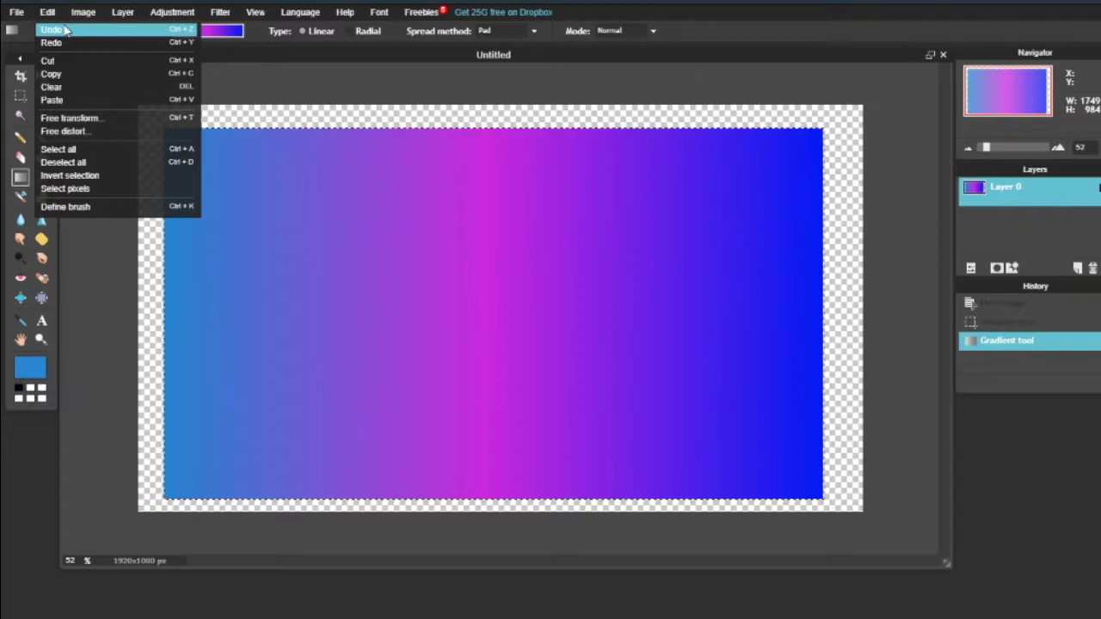
left_click(64, 31)
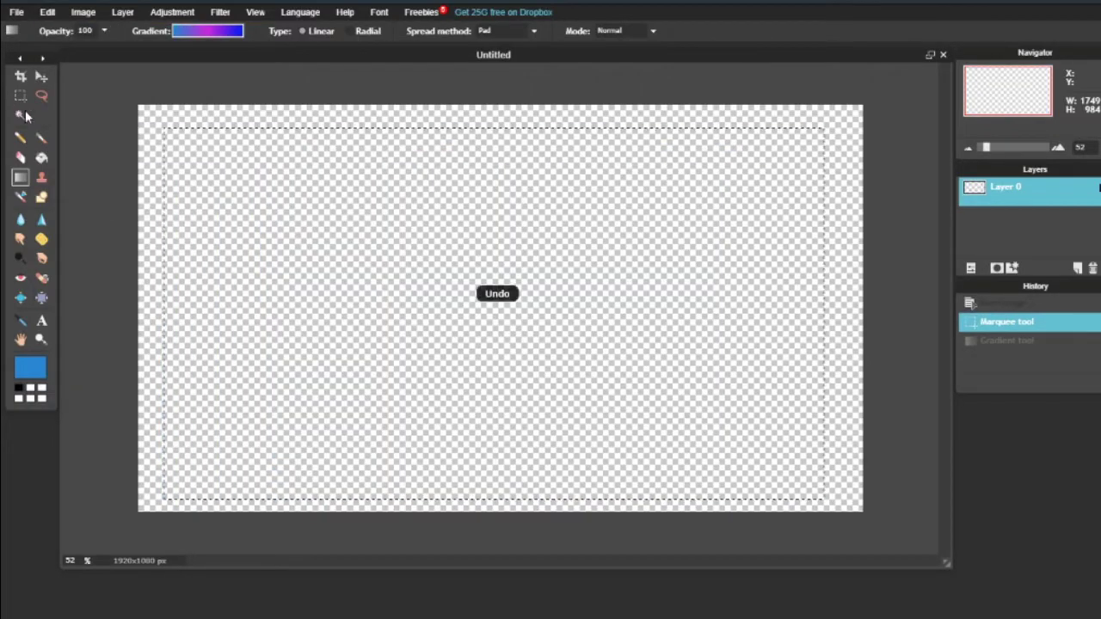
Choose the Paint bucket tool and set the main colour to blue #2c76de
left_click(41, 158)
left_click(32, 363)
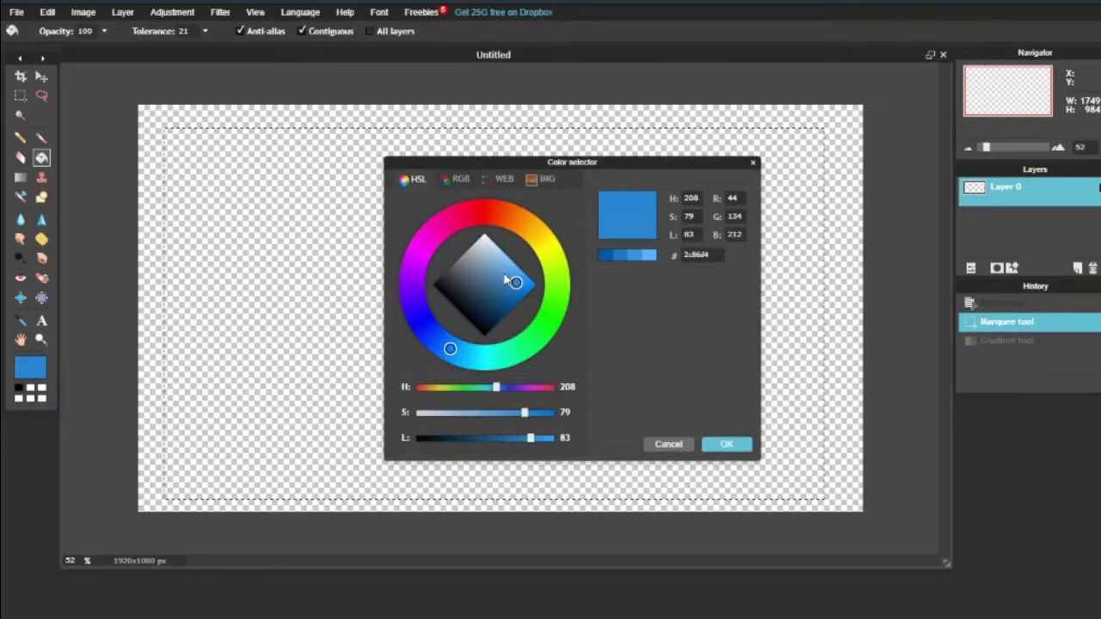
left_click(513, 275)
left_click(438, 341)
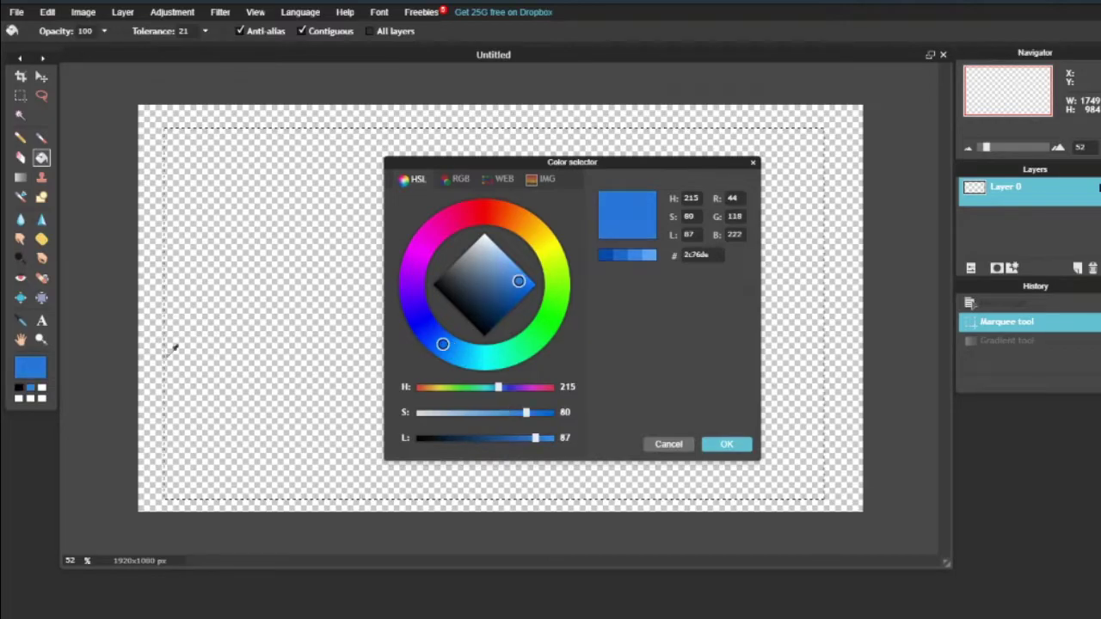
left_click_drag(438, 340, 422, 323)
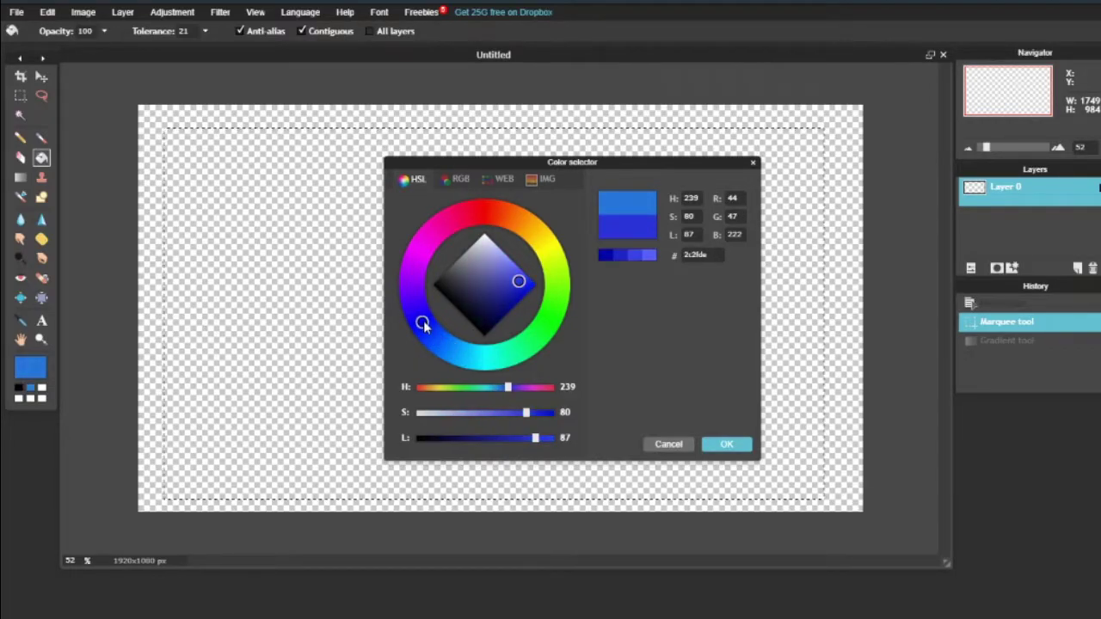
left_click_drag(521, 280, 553, 289)
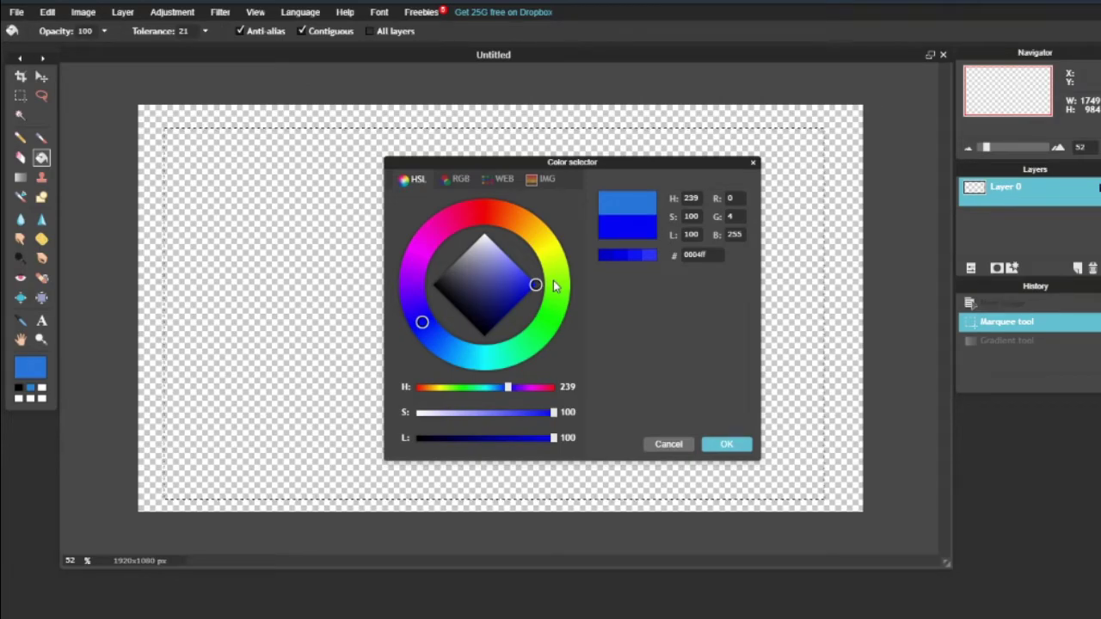
left_click_drag(535, 285, 529, 279)
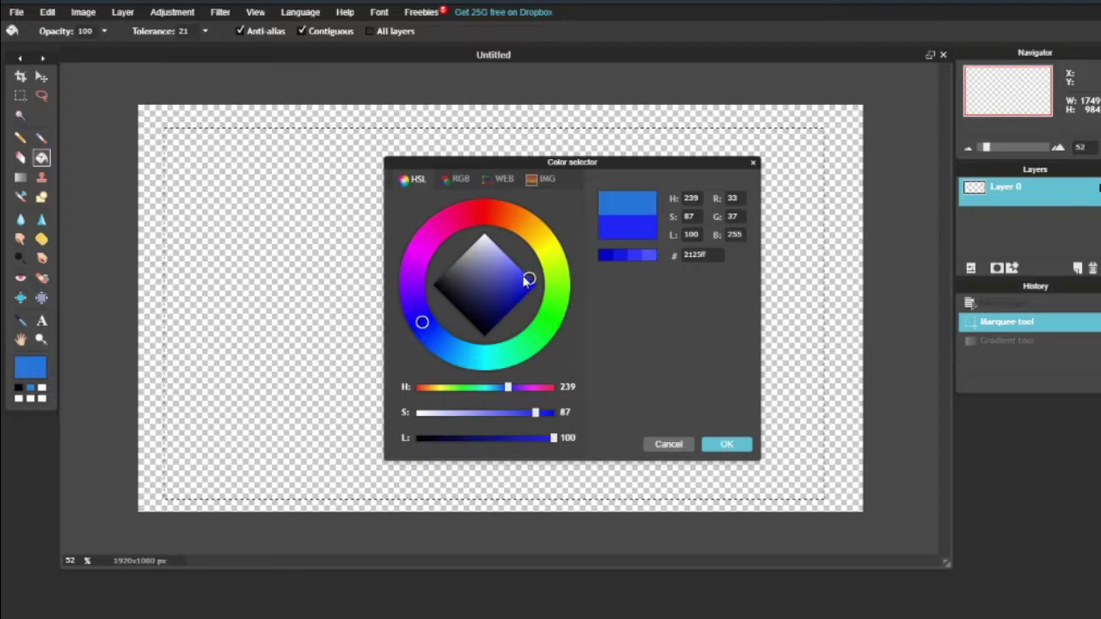
left_click_drag(529, 279, 534, 284)
left_click_drag(534, 289, 517, 293)
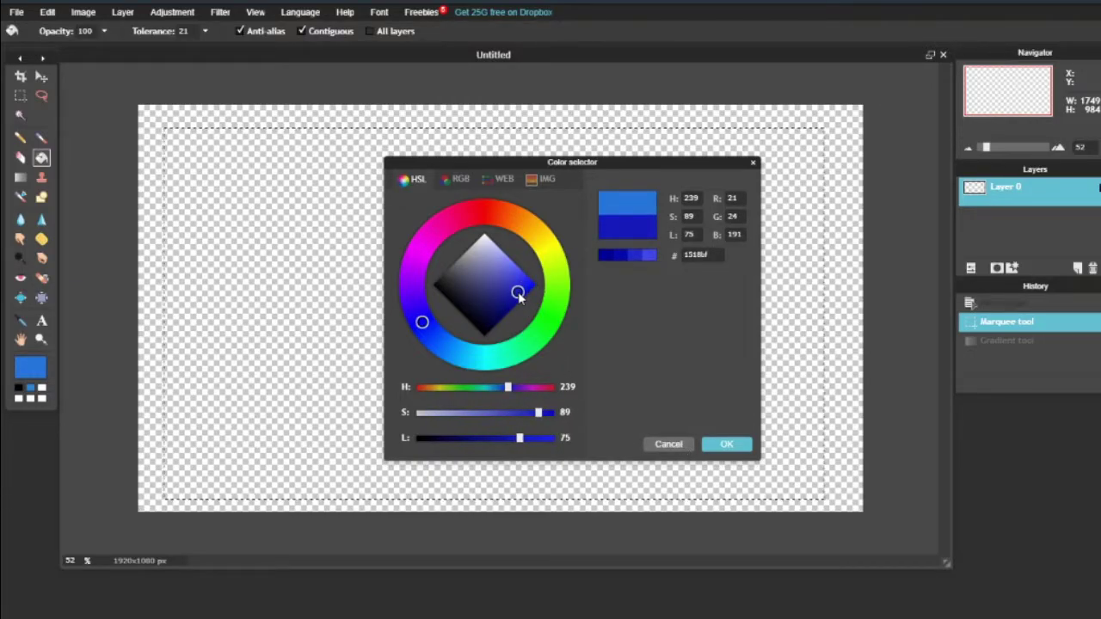
left_click(668, 445)
Fill the marquee selection with the current blue and deselect it
left_click(228, 255)
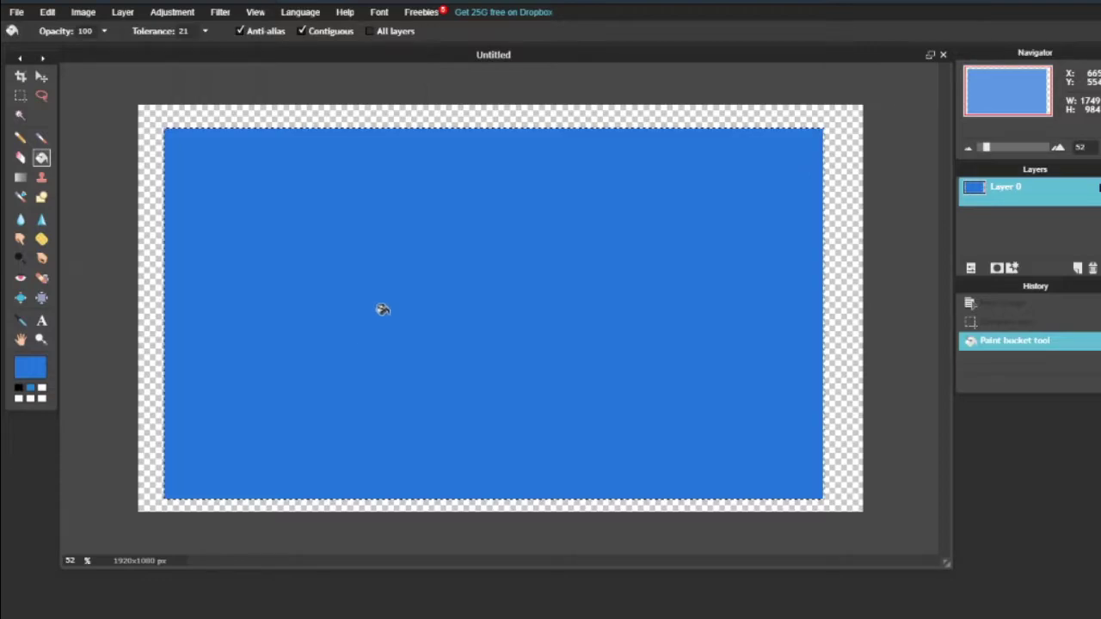
left_click(19, 97)
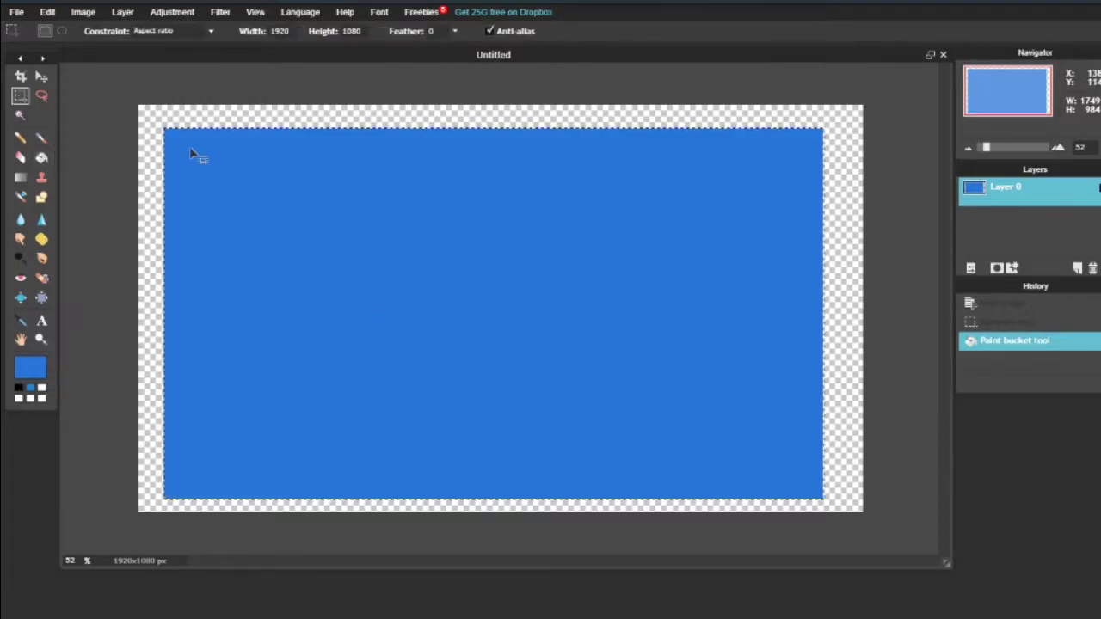
right_click(349, 232)
left_click(358, 260)
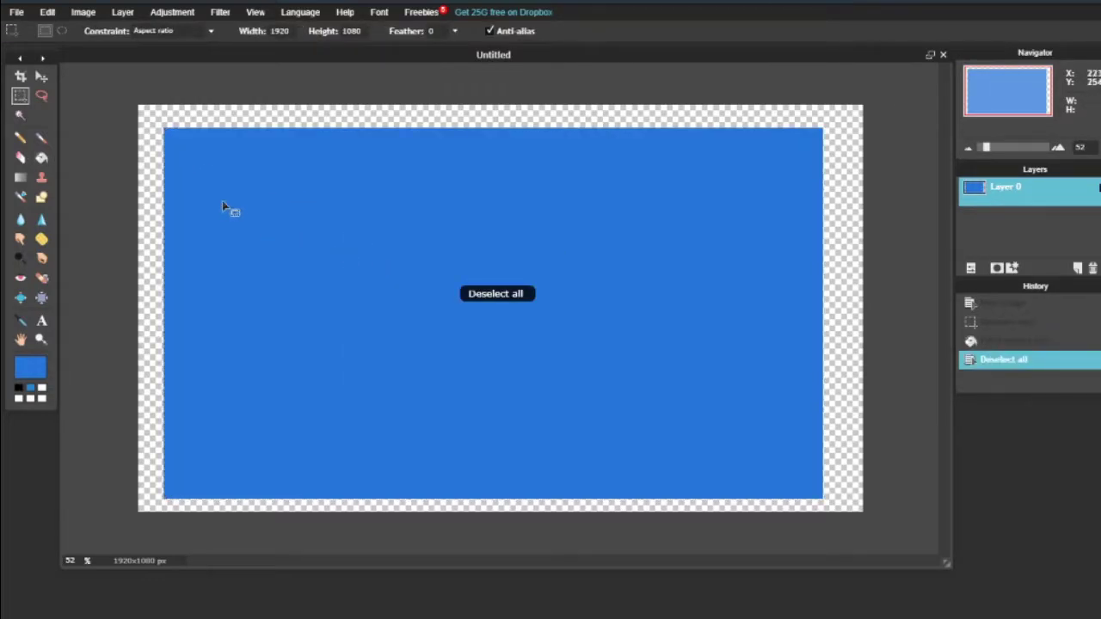
Clear an unrestricted marquee area of about 1703 by 944 px inside the blue rectangle to leave a thin frame, and deselect it
left_click(182, 34)
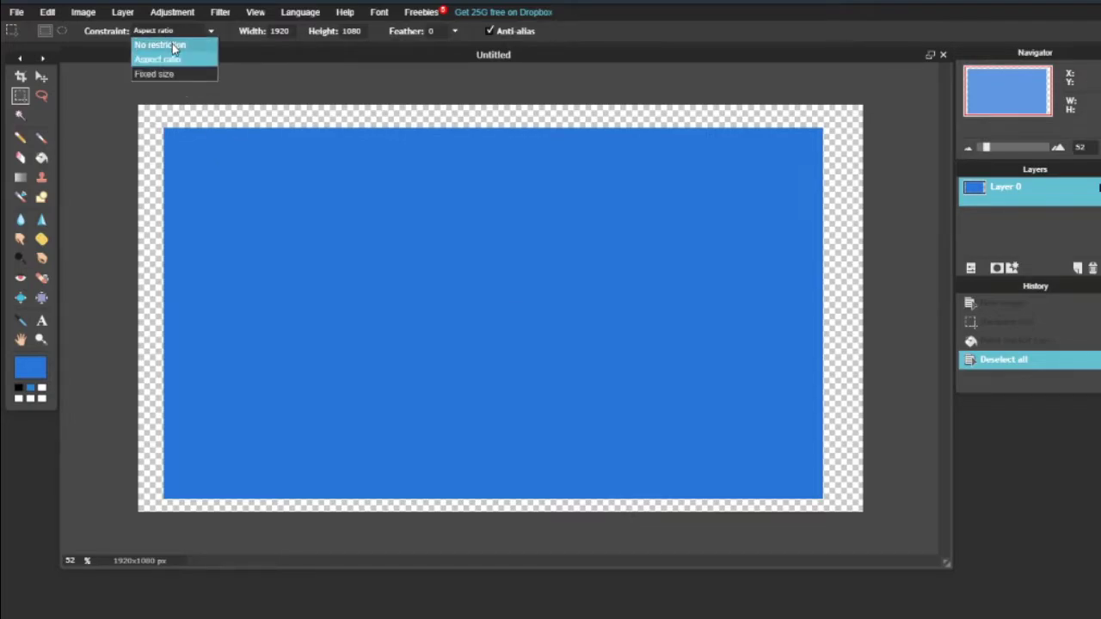
left_click(172, 46)
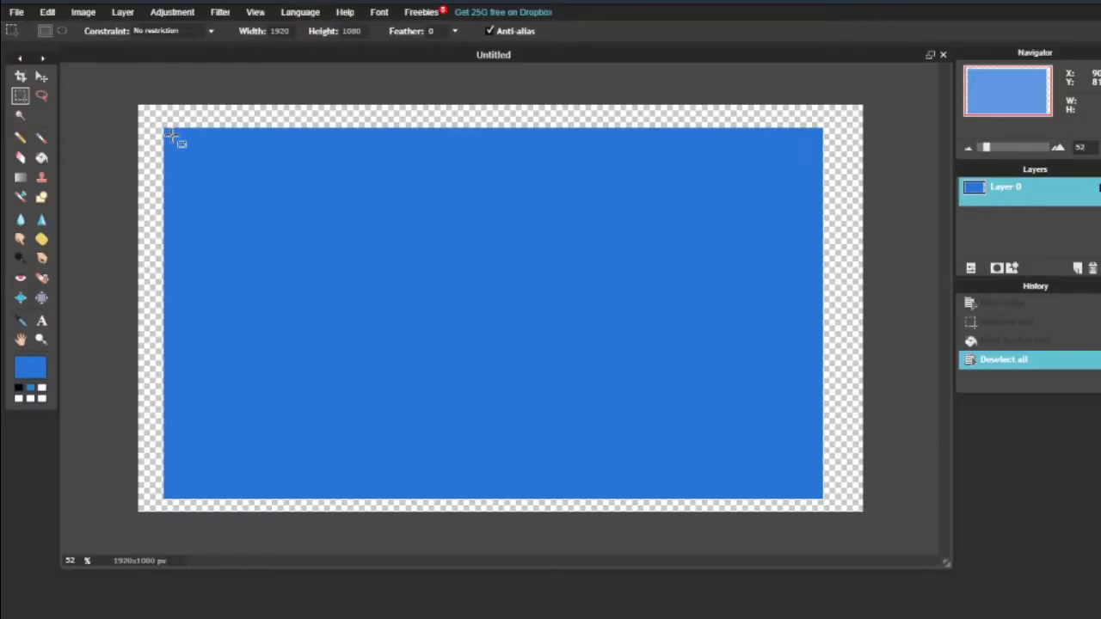
left_click_drag(172, 135, 816, 492)
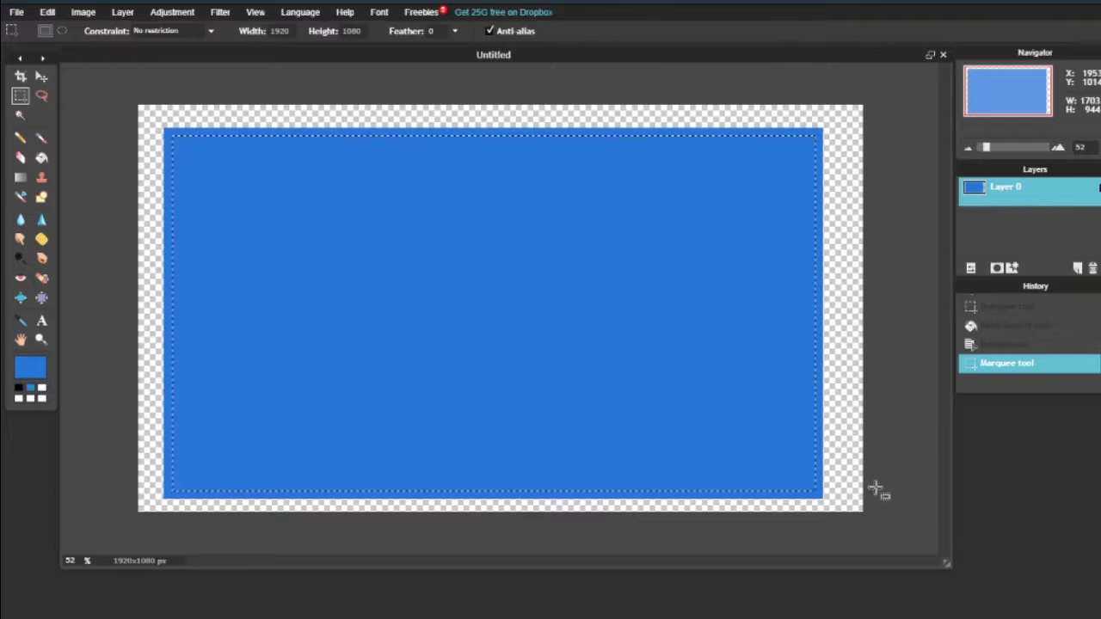
key("Delete")
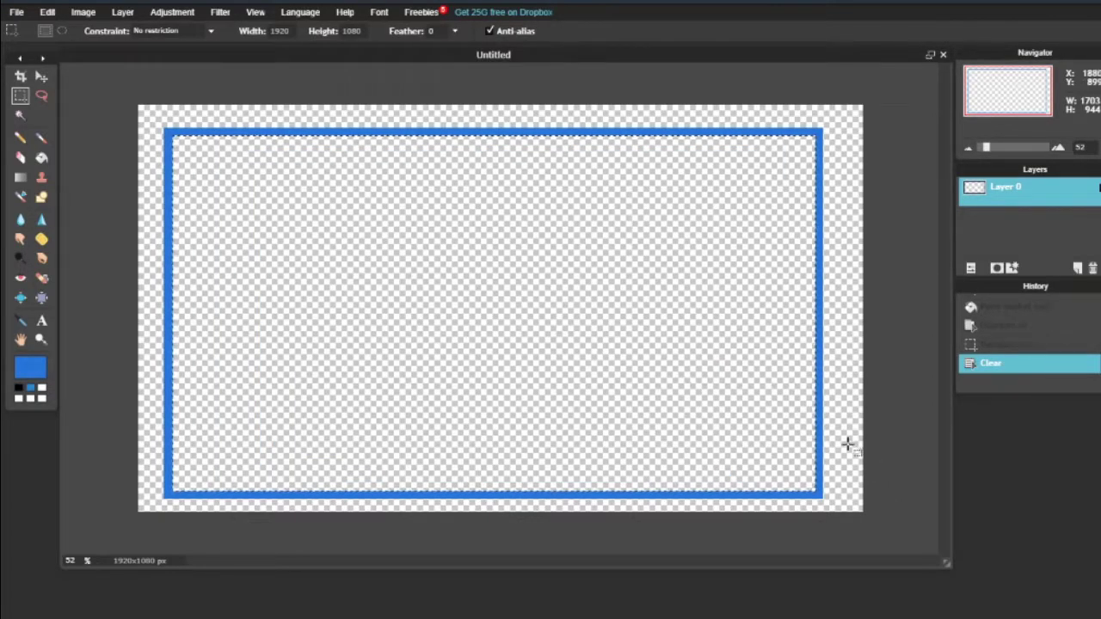
right_click(368, 266)
left_click(397, 297)
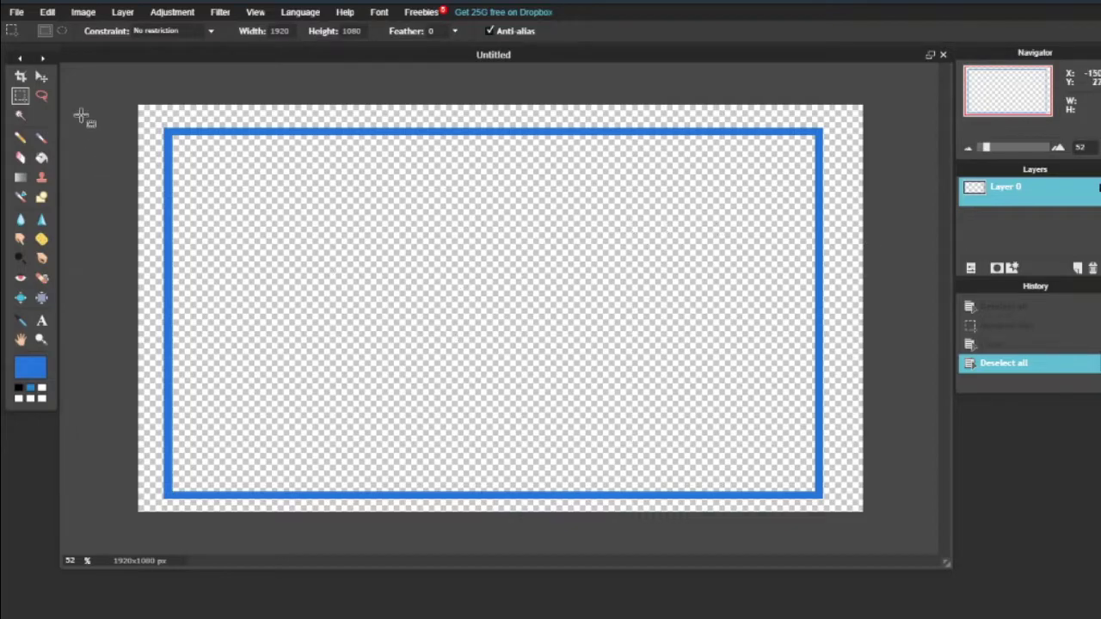
Free transform the blue frame into a smaller rectangle and place it centrally near the canvas's upper edge
left_click(41, 76)
left_click_drag(823, 127, 679, 261)
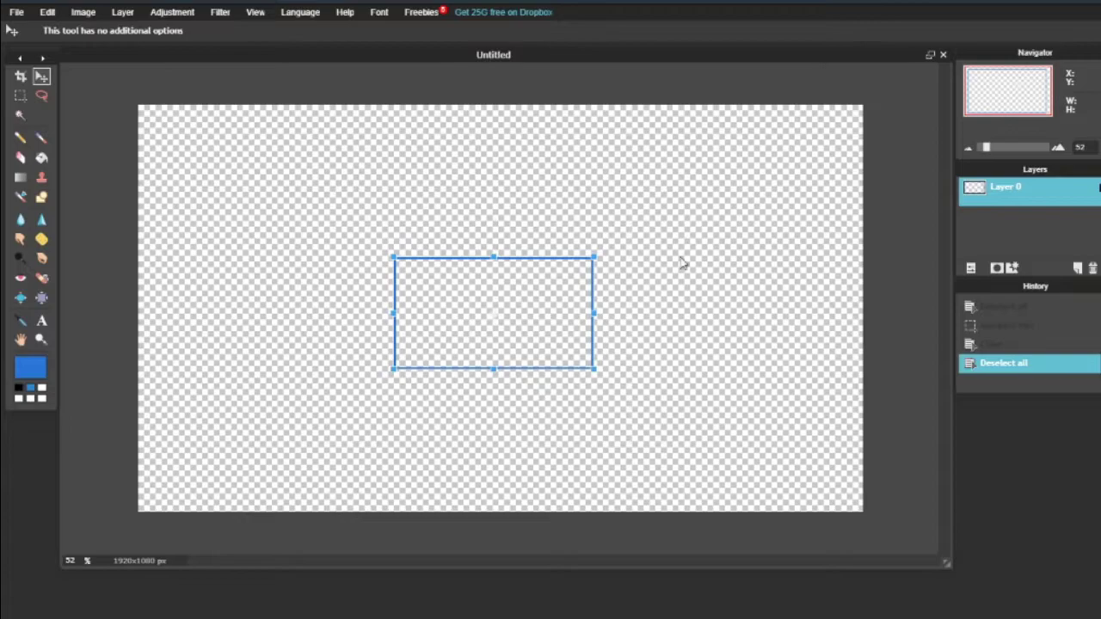
left_click_drag(533, 291, 315, 303)
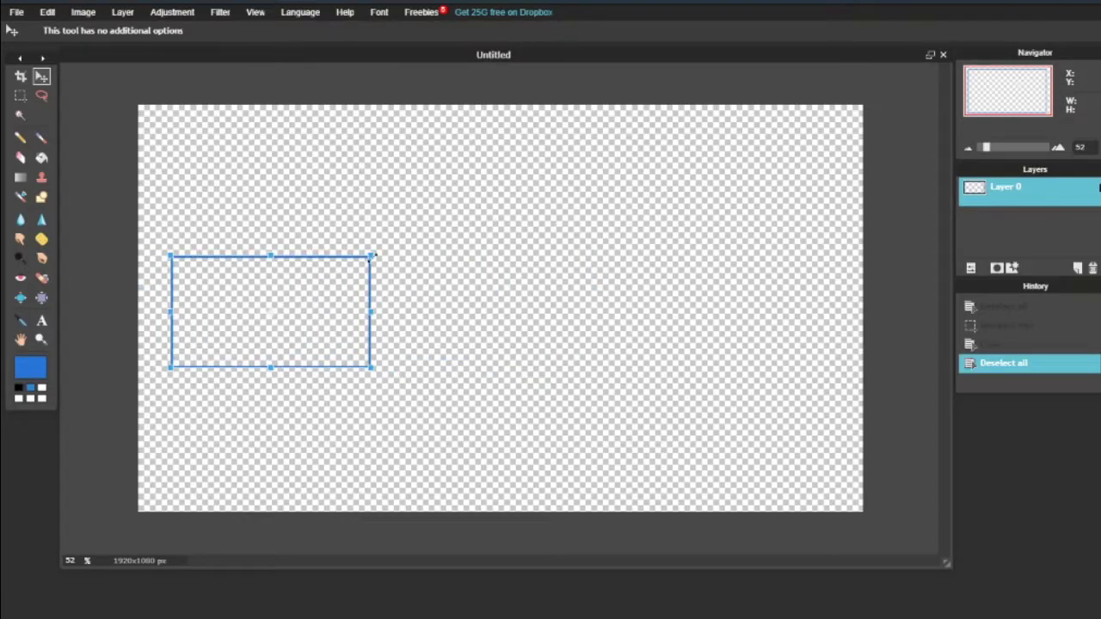
key("Return")
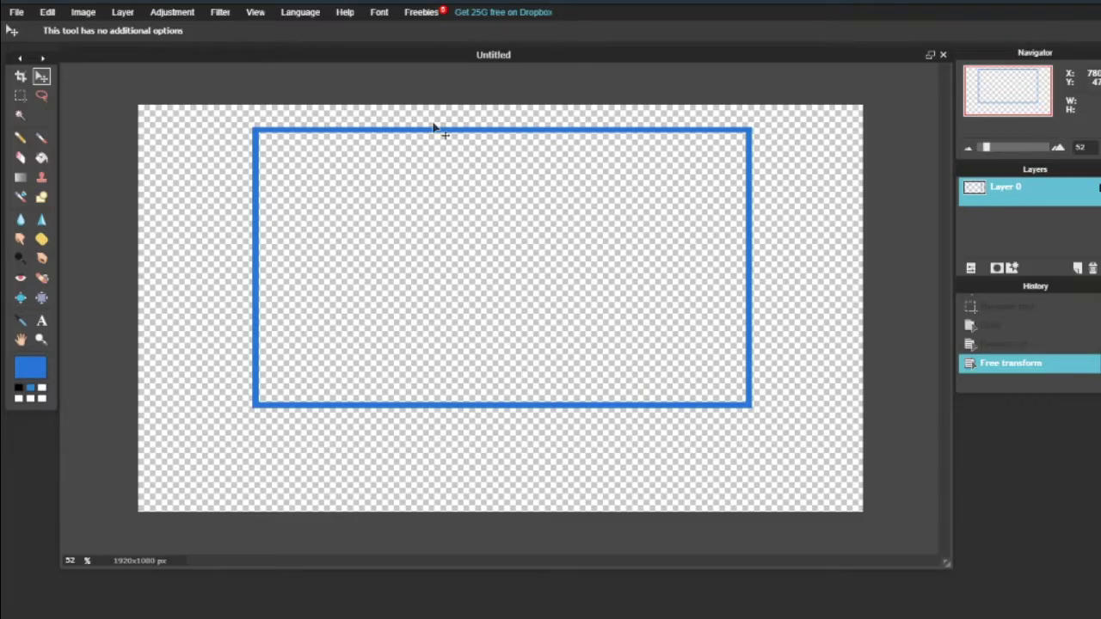
left_click_drag(458, 175, 465, 167)
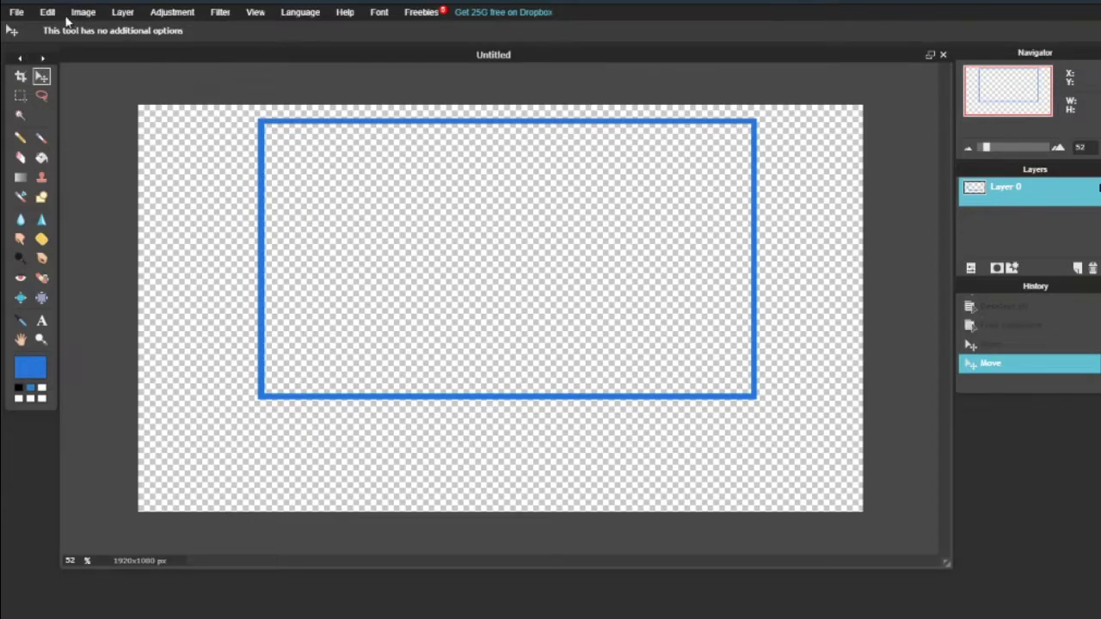
Open the dollar sign image as a new layer
left_click(122, 12)
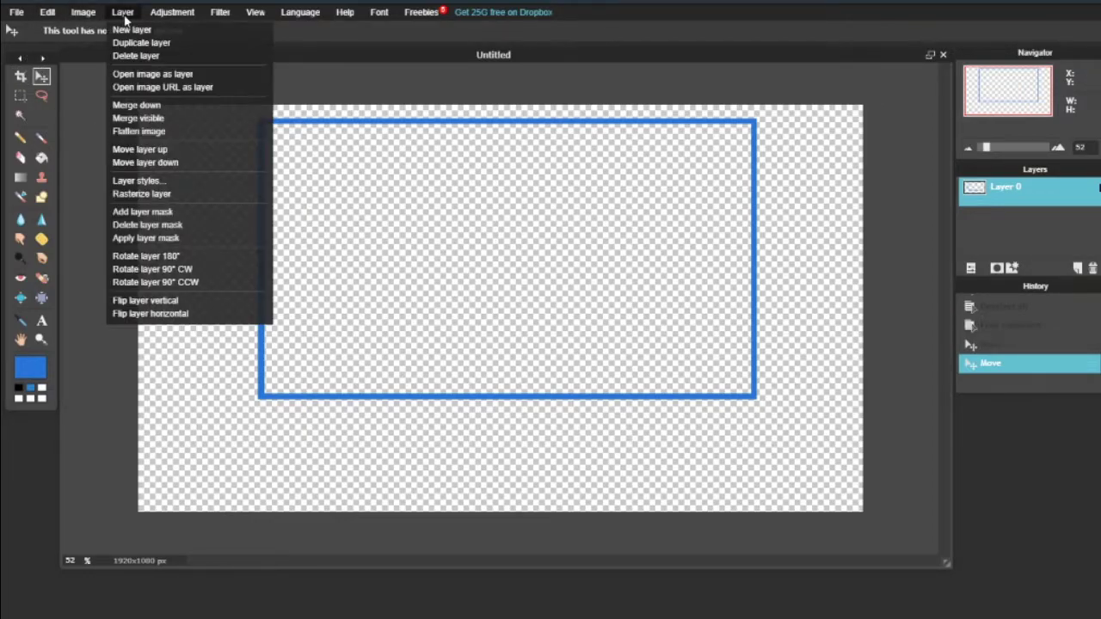
left_click(152, 74)
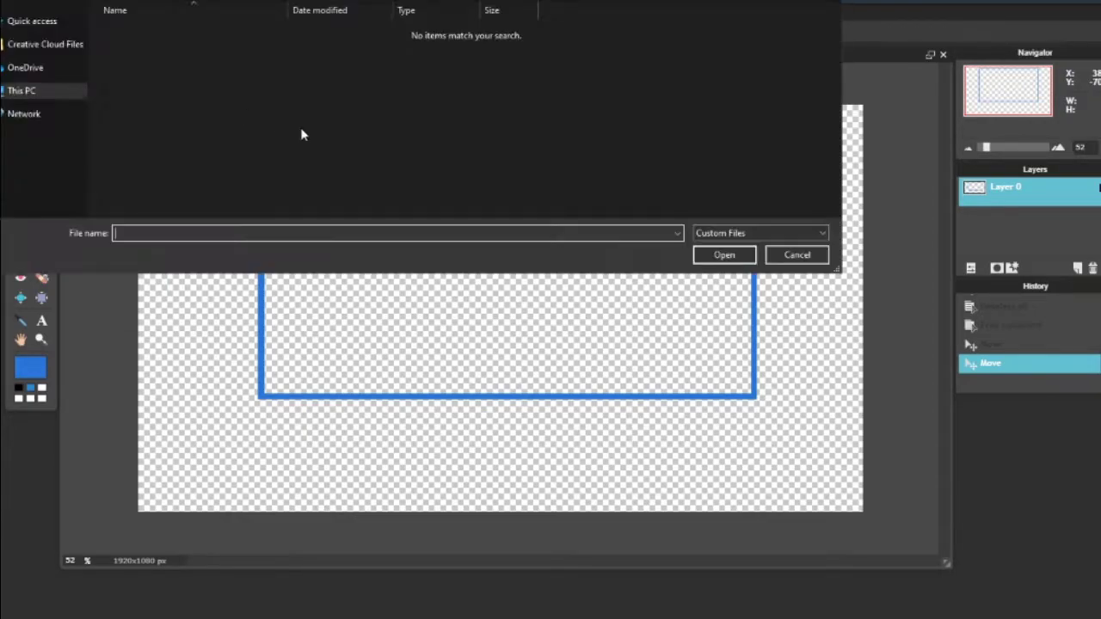
left_click(34, 27)
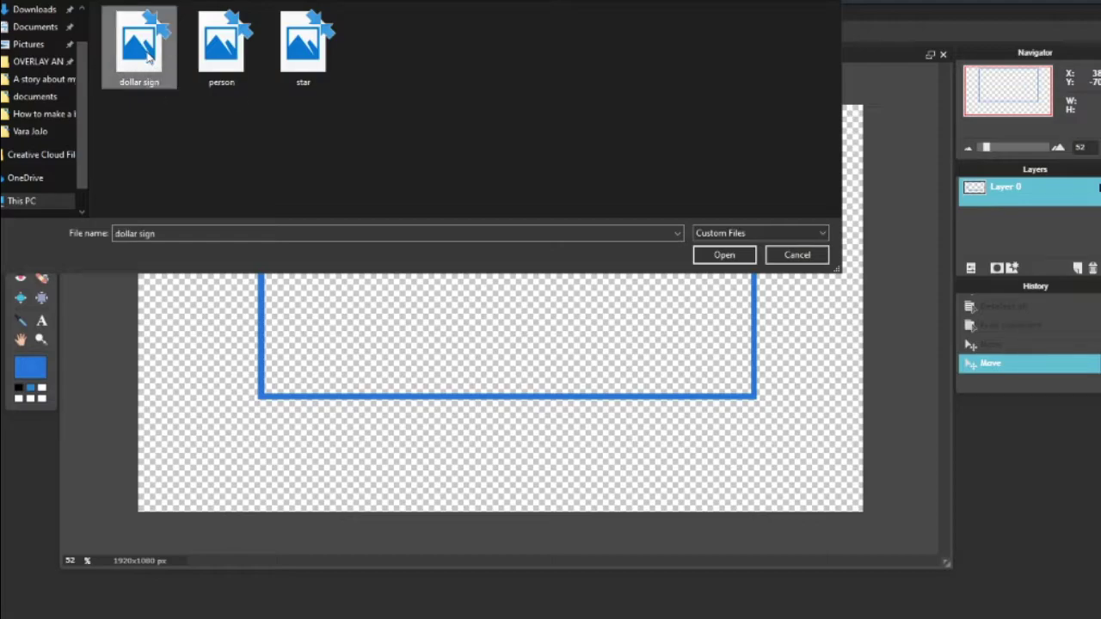
double_click(145, 54)
Free transform the dollar sign down to a small icon and place it just below the frame's lower-left corner
left_click(47, 12)
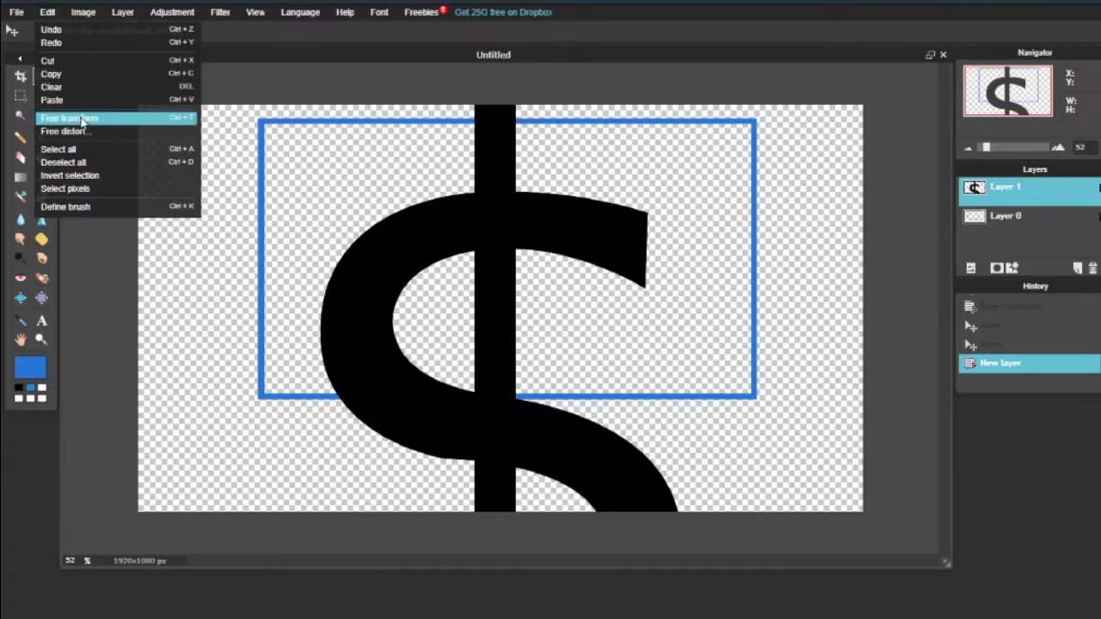
left_click(78, 121)
left_click_drag(684, 104, 296, 428)
left_click(368, 420)
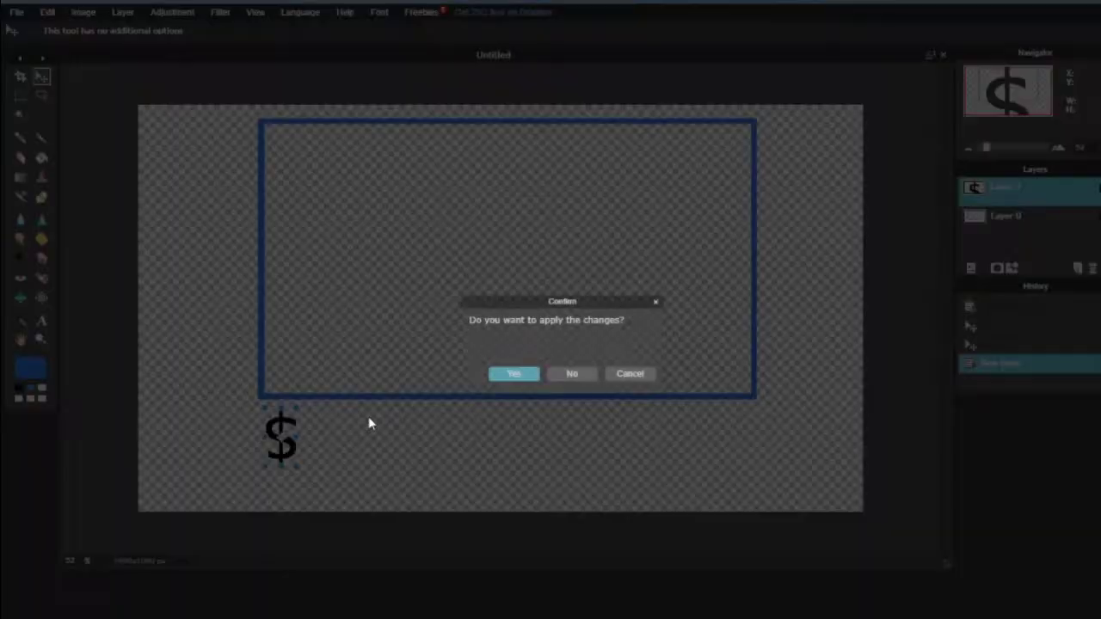
left_click(513, 375)
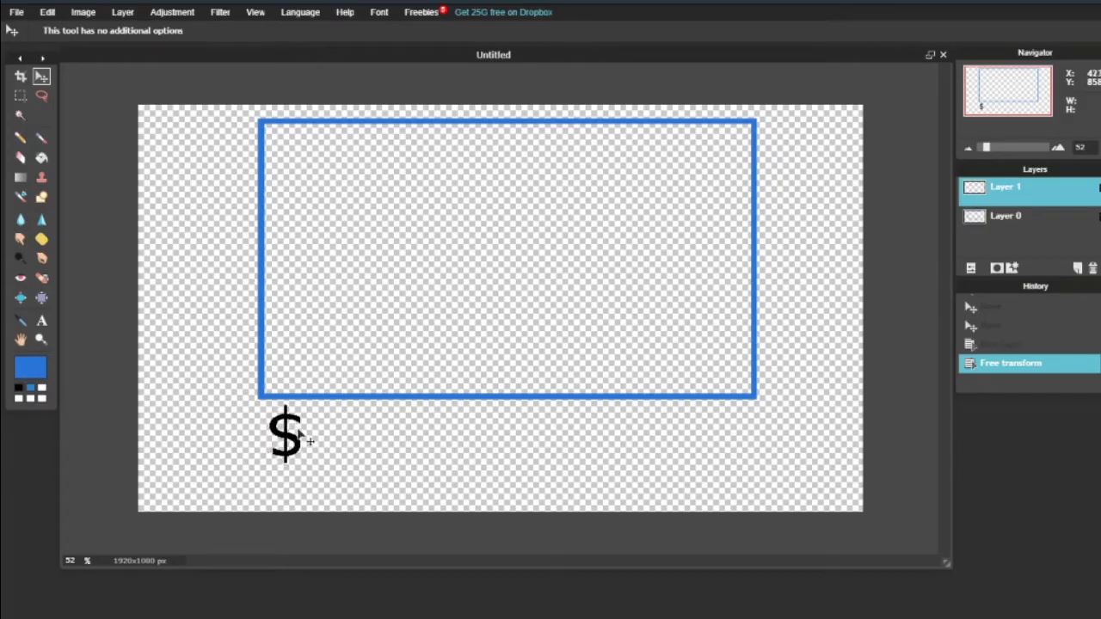
left_click_drag(312, 440, 308, 440)
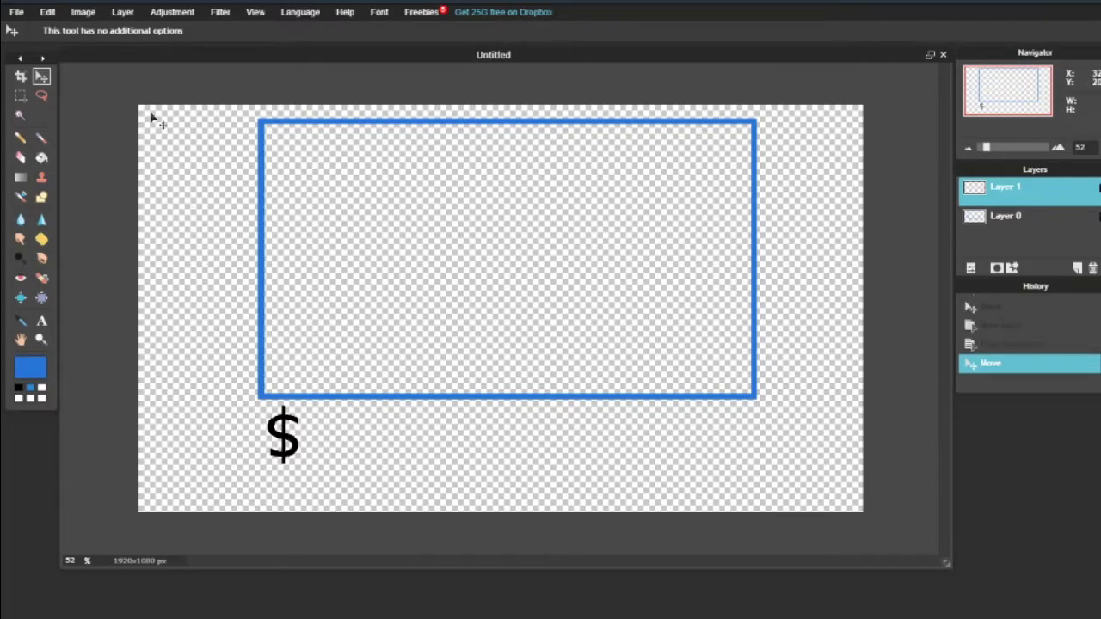
Add the person image as a new layer, shrink it to icon size and place it to the right of the dollar sign
key("ctrl+v")
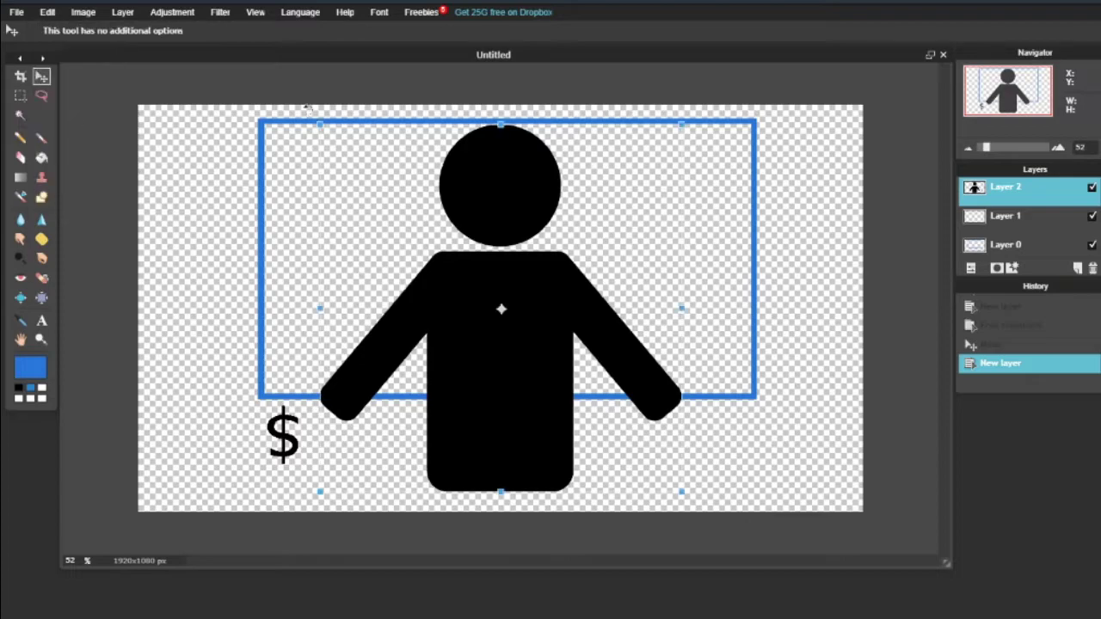
left_click_drag(681, 126, 406, 404)
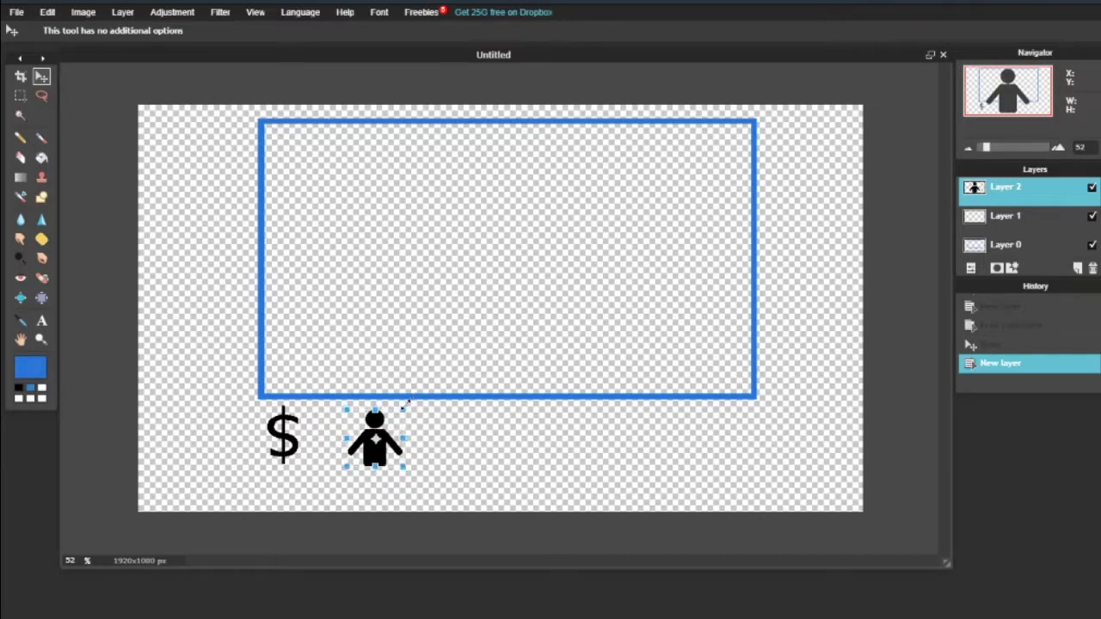
left_click(457, 419)
left_click(516, 373)
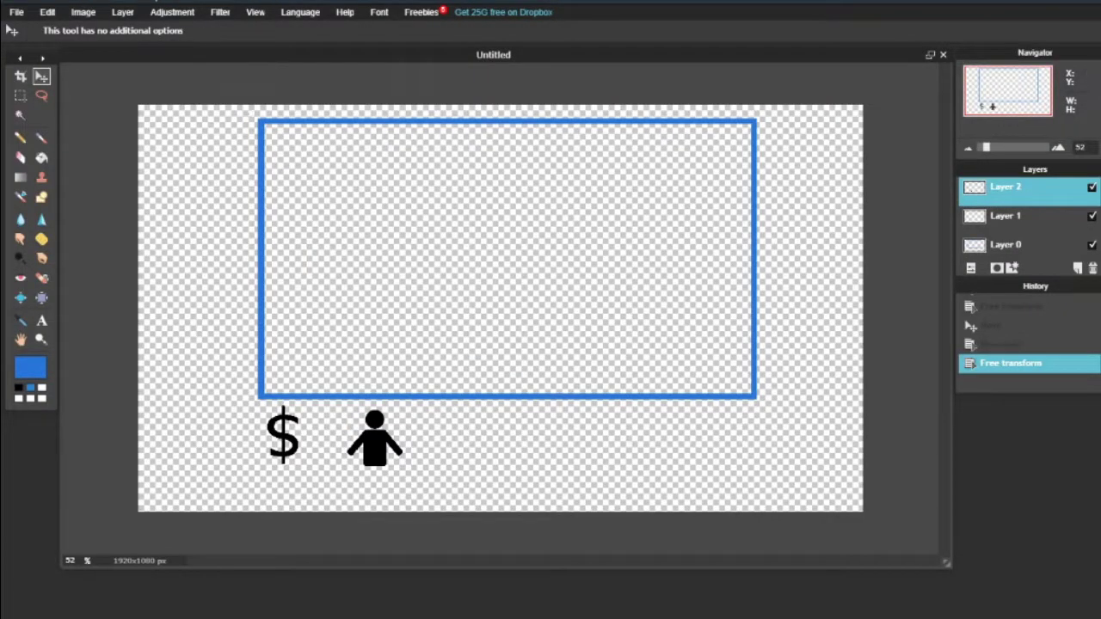
Open the star image as a new layer and clear its white background with the Wand tool
left_click(84, 12)
mouse_move(122, 12)
left_click(146, 72)
double_click(308, 73)
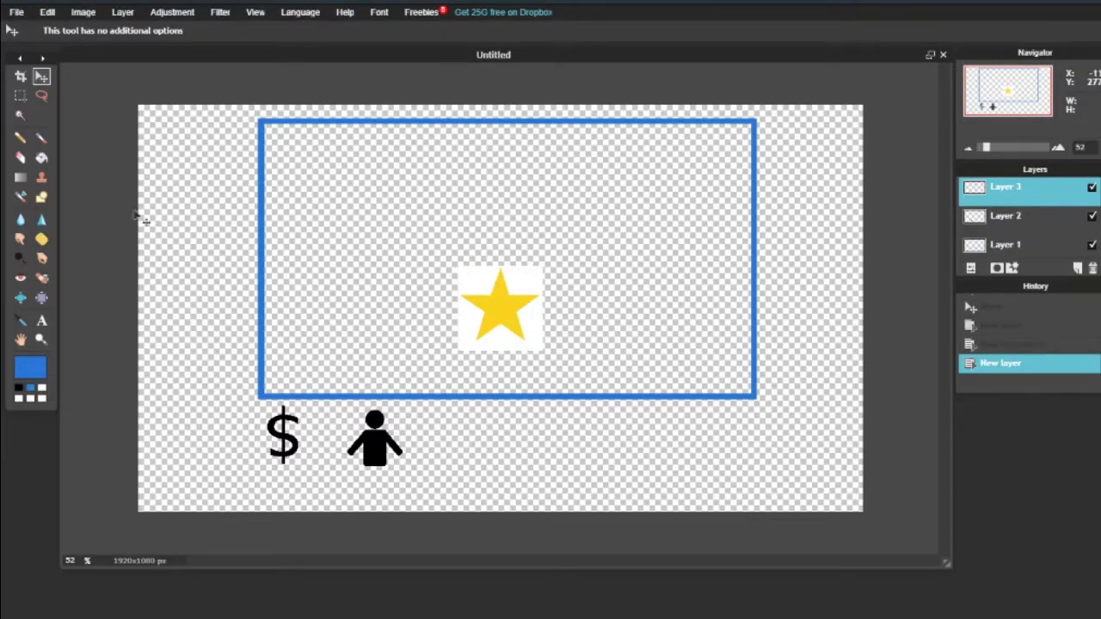
left_click(21, 114)
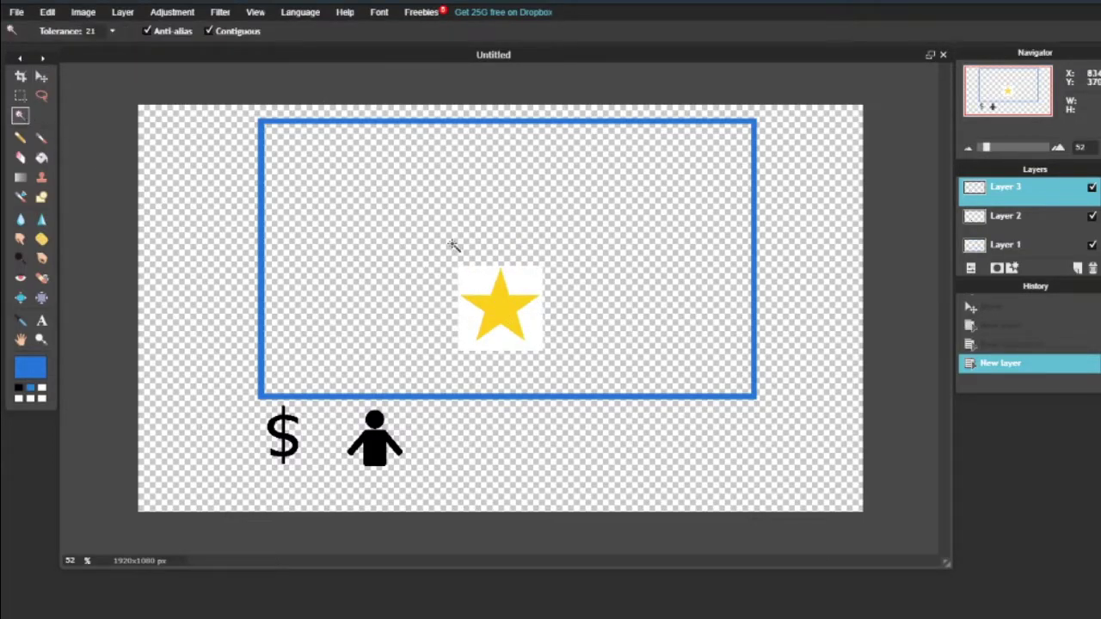
left_click(527, 277)
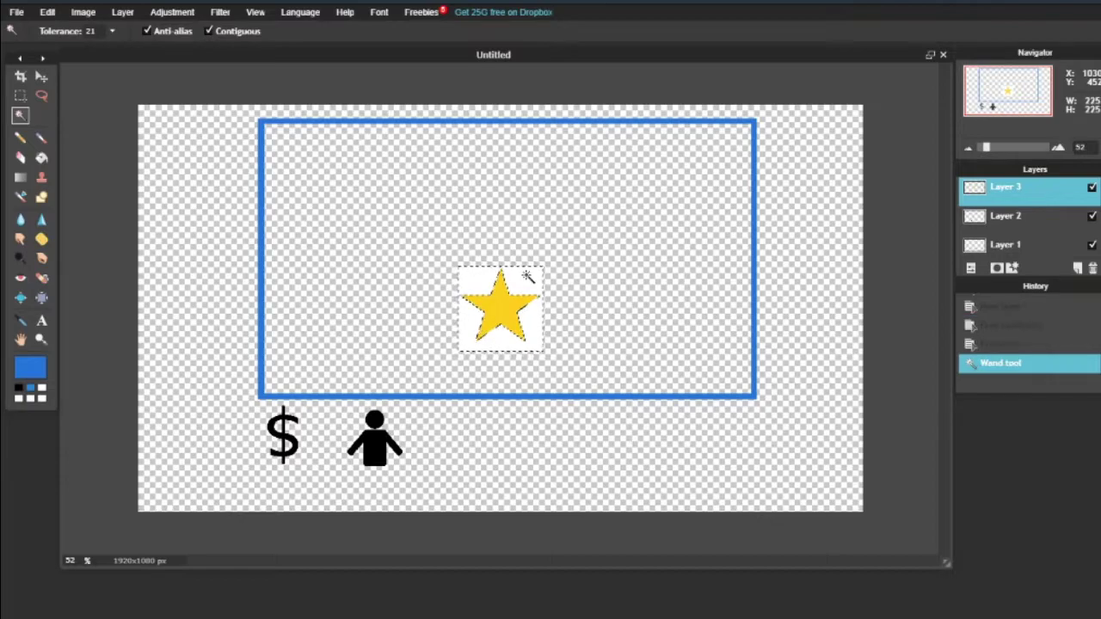
key("Delete")
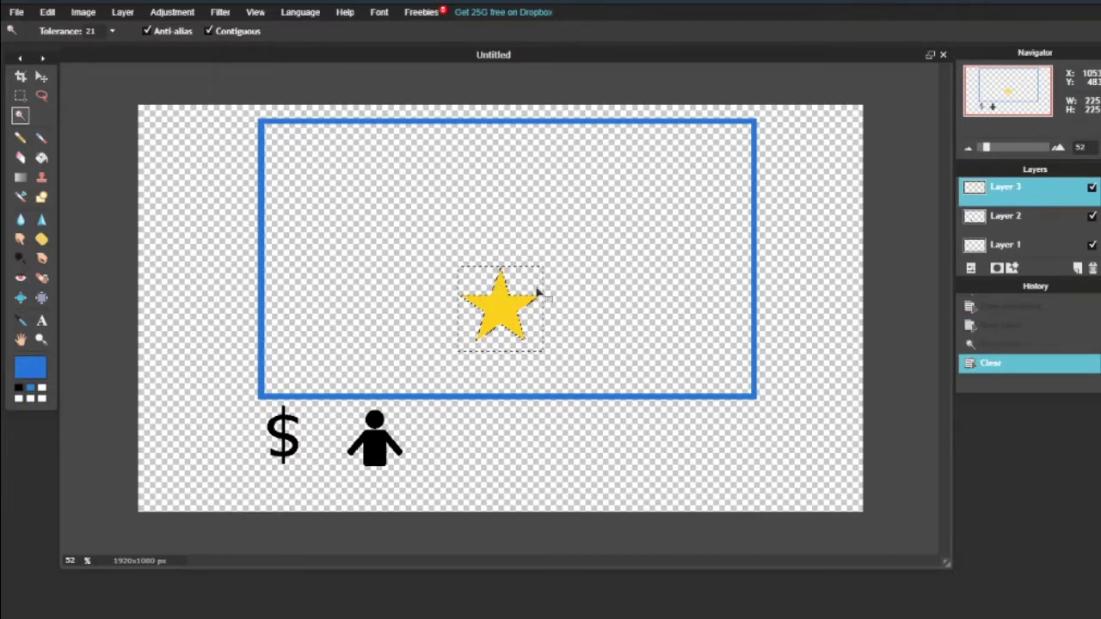
Deselect, shrink the star to icon size and place it to the right of the person icon below the frame
right_click(537, 293)
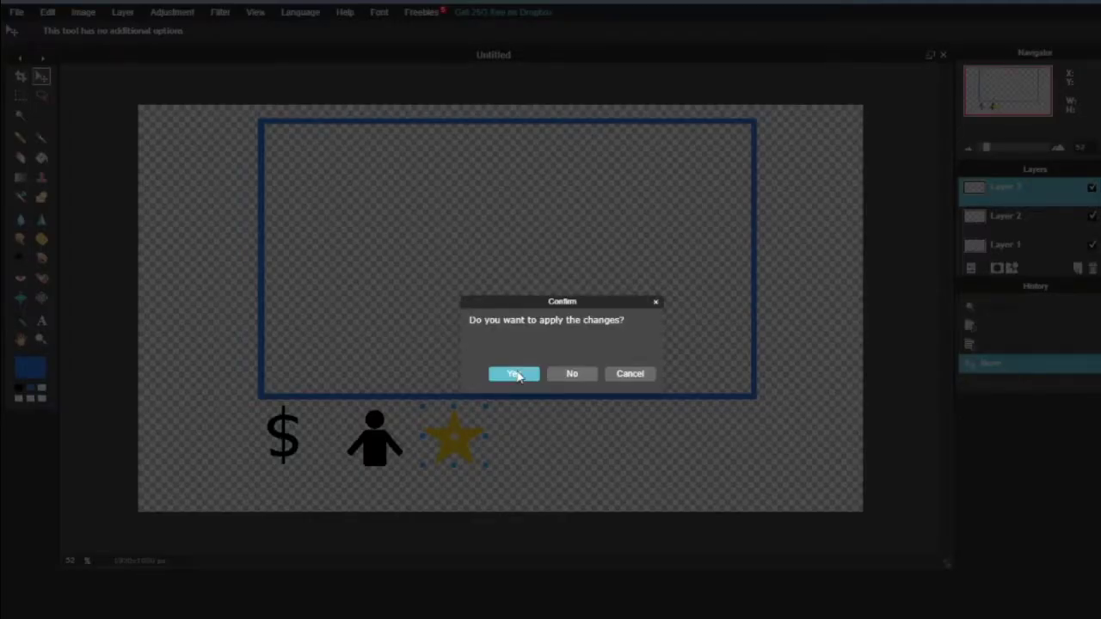
left_click(514, 374)
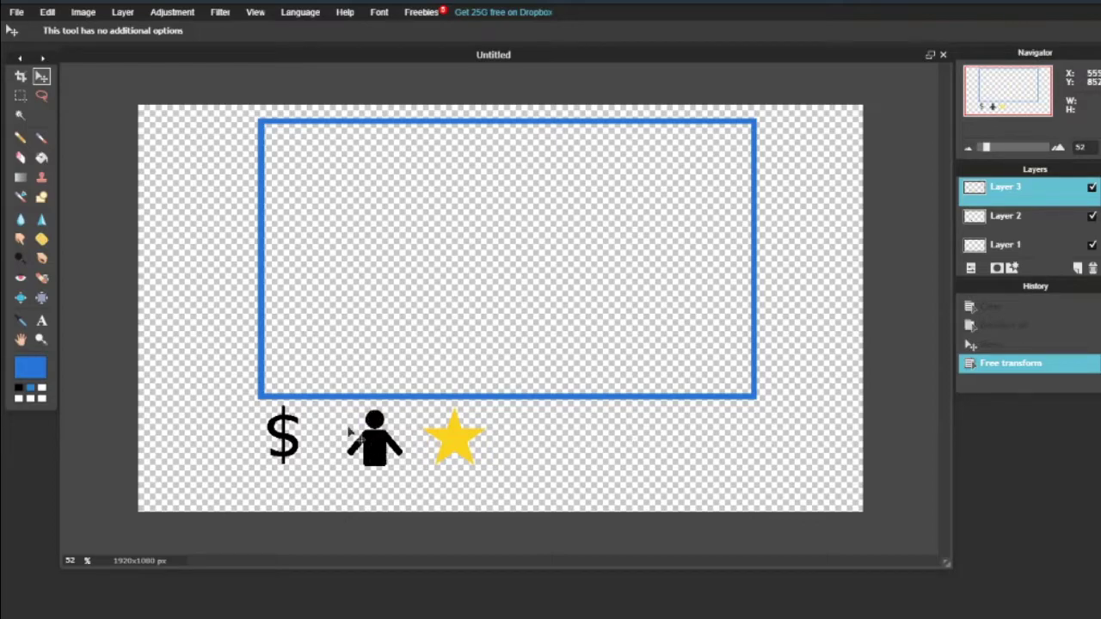
mouse_move(379, 443)
left_mouse_down()
mouse_move(369, 443)
mouse_move(395, 443)
left_mouse_up()
left_click_drag(472, 437, 479, 437)
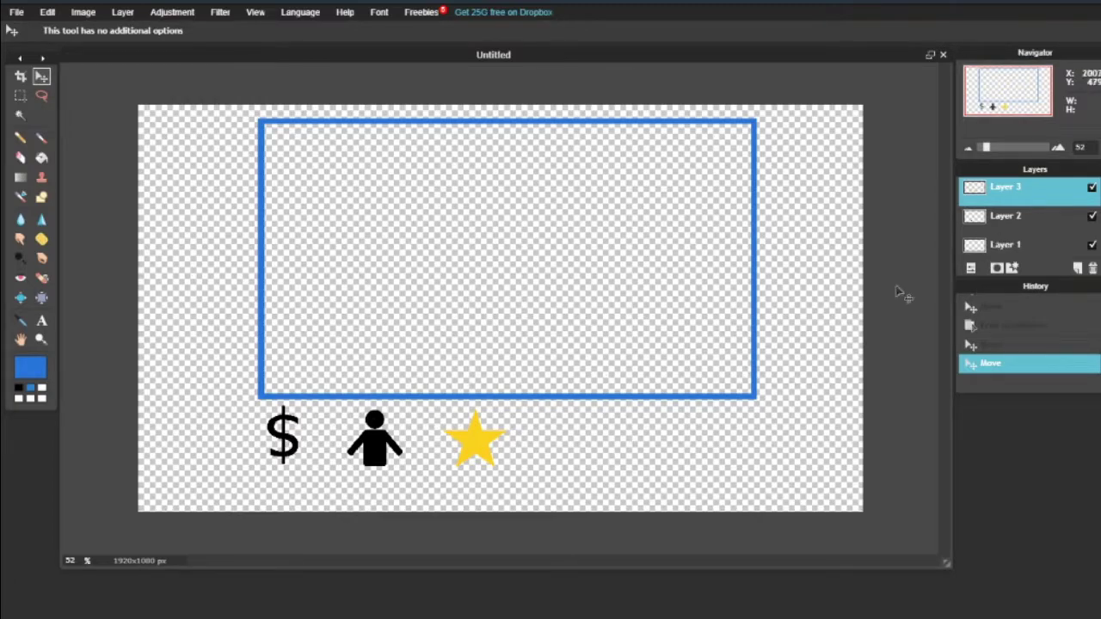
Delete the star's layer
right_click(994, 197)
left_click(1031, 227)
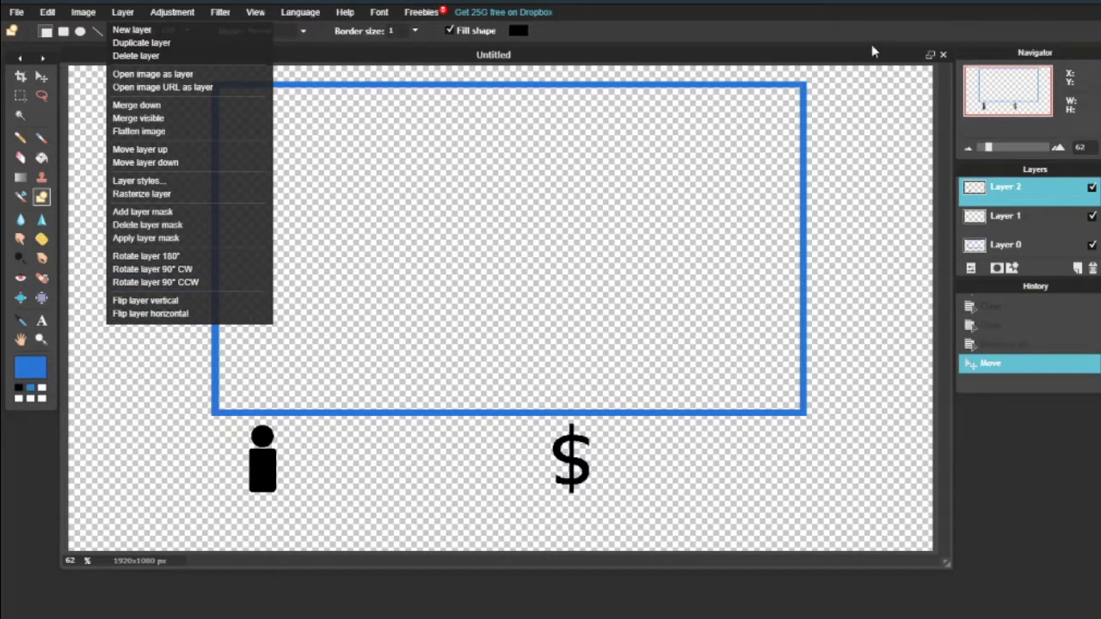
Try drawing a filled black rounded rectangle with radius 20 beside the person icon on the same layer and repositioning it
left_click(540, 257)
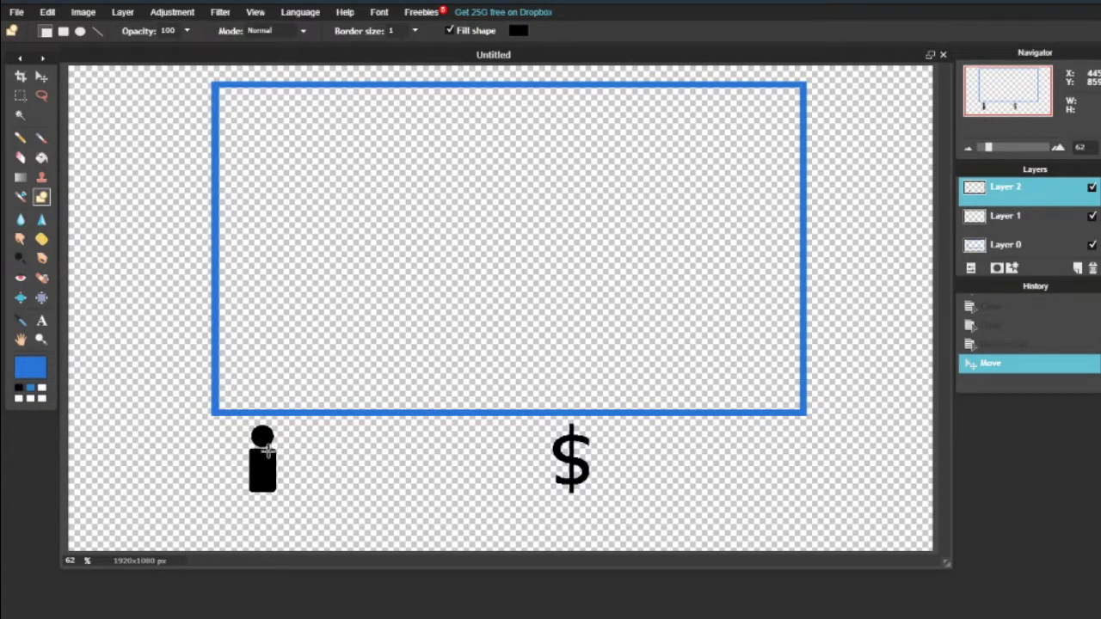
left_click(63, 32)
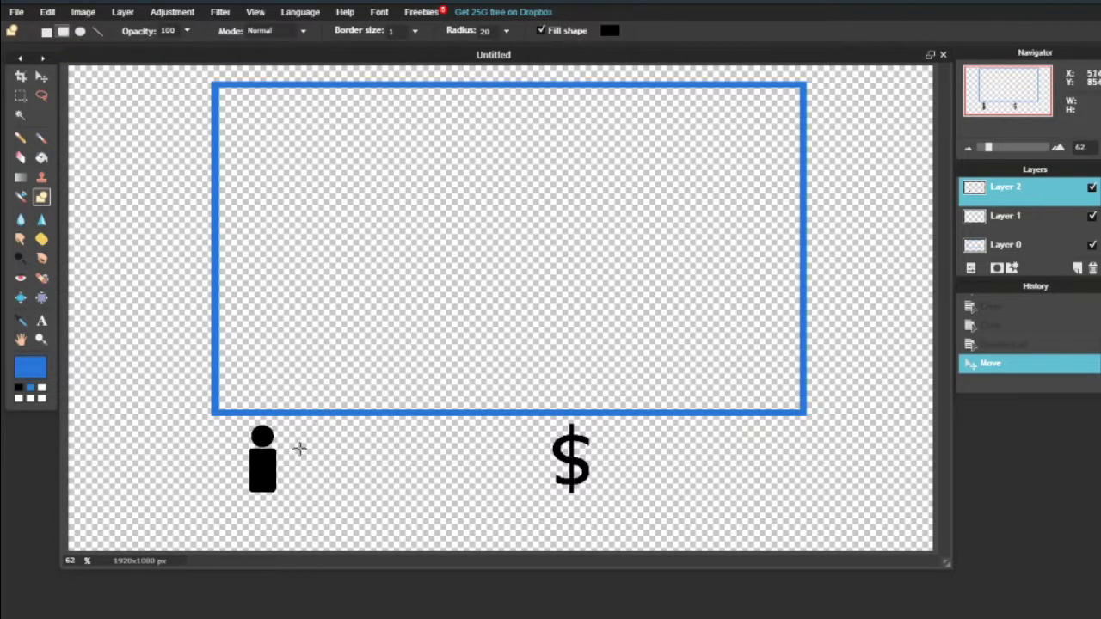
left_click_drag(455, 488, 487, 489)
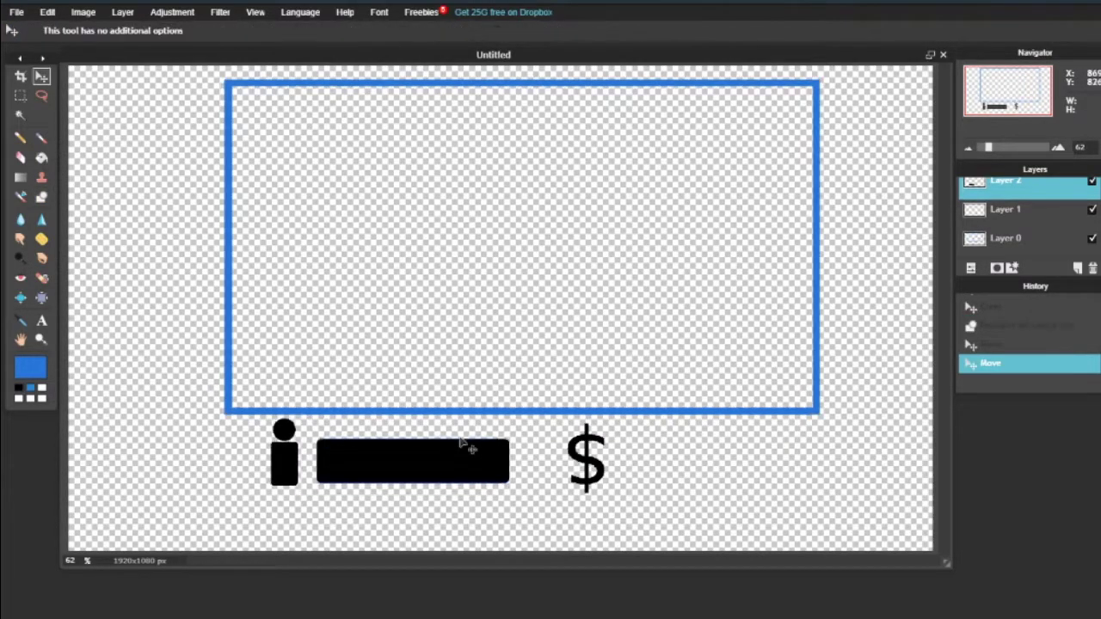
left_click_drag(460, 437, 433, 445)
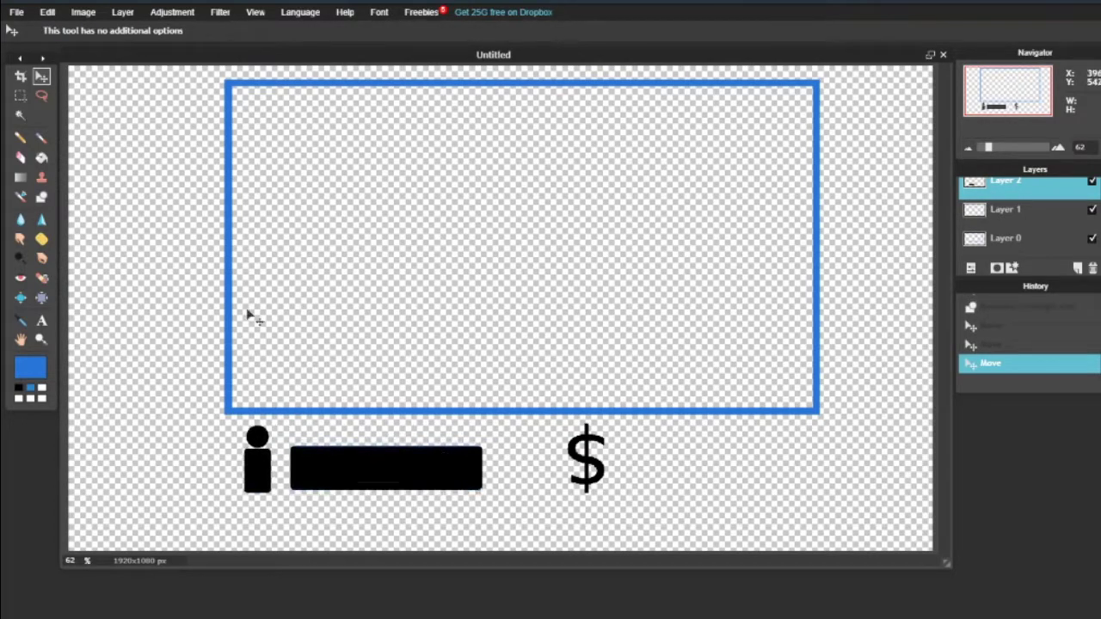
Undo the layer moves and the rounded rectangle drawn on the person's layer
left_click(47, 12)
left_click(62, 31)
left_click(47, 12)
left_click(52, 31)
left_click(48, 12)
left_click(54, 30)
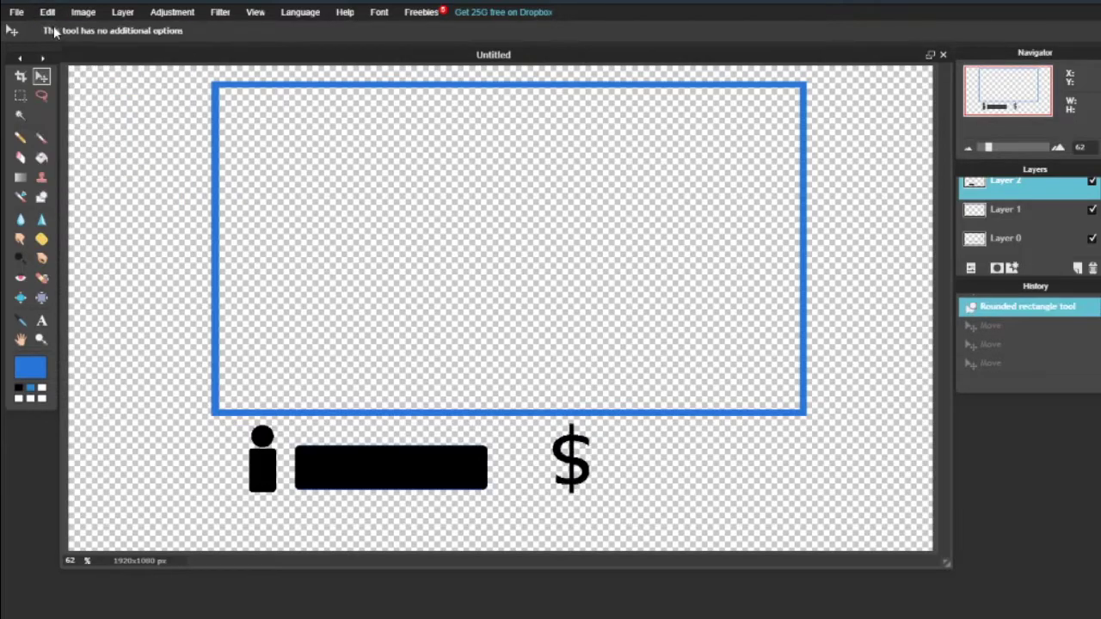
scroll(1036, 238, "up", 1)
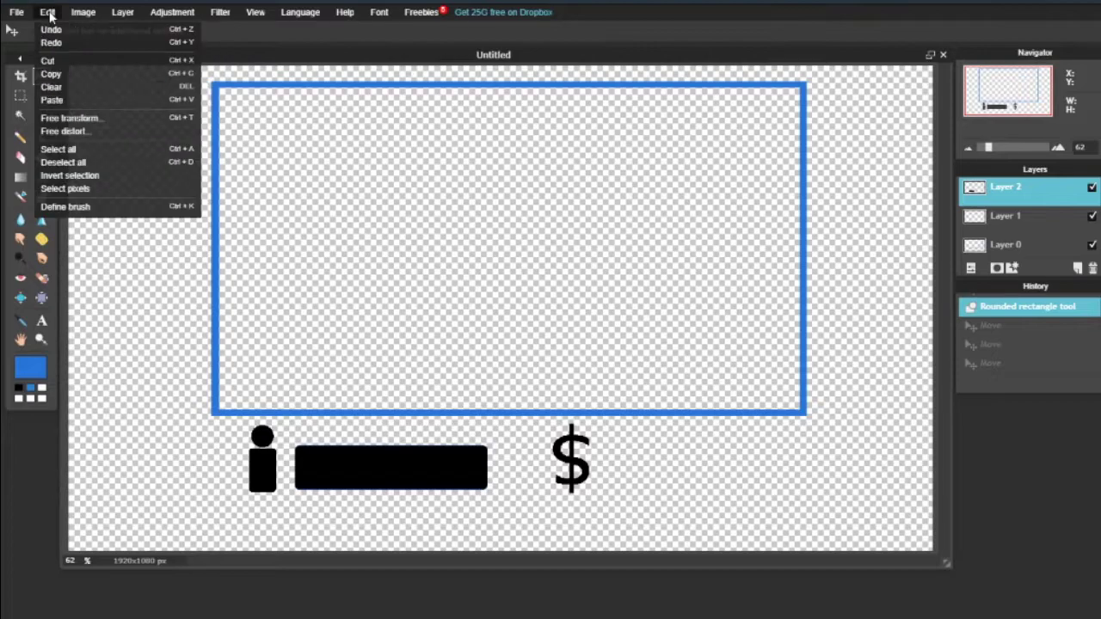
left_click(48, 29)
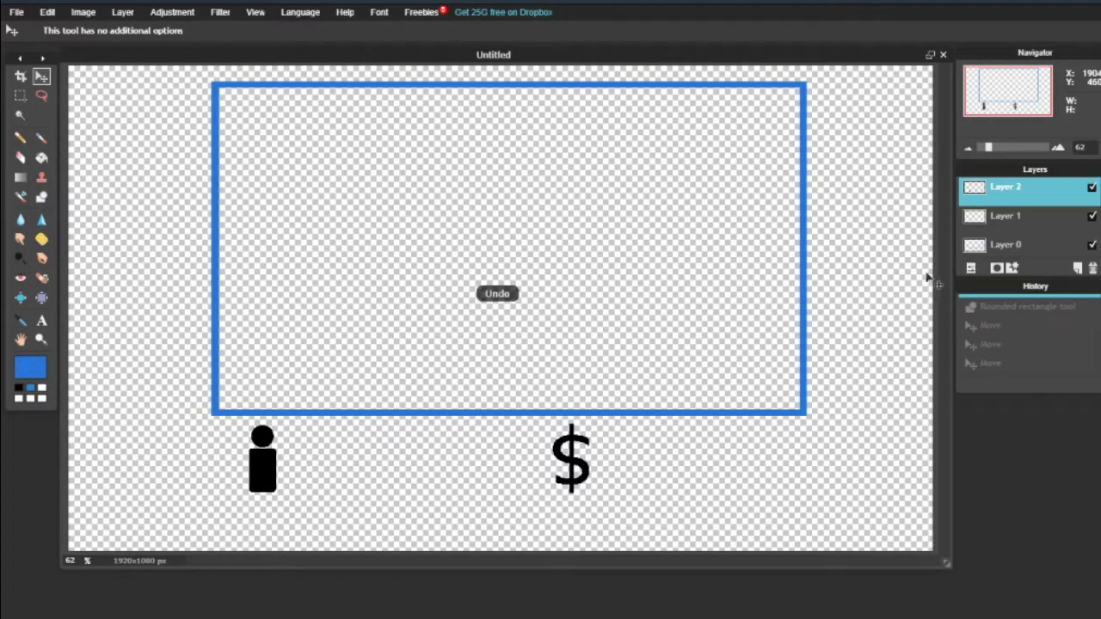
Draw a black rounded rectangle bar on a new layer and place it directly beside the person icon
left_click(1079, 270)
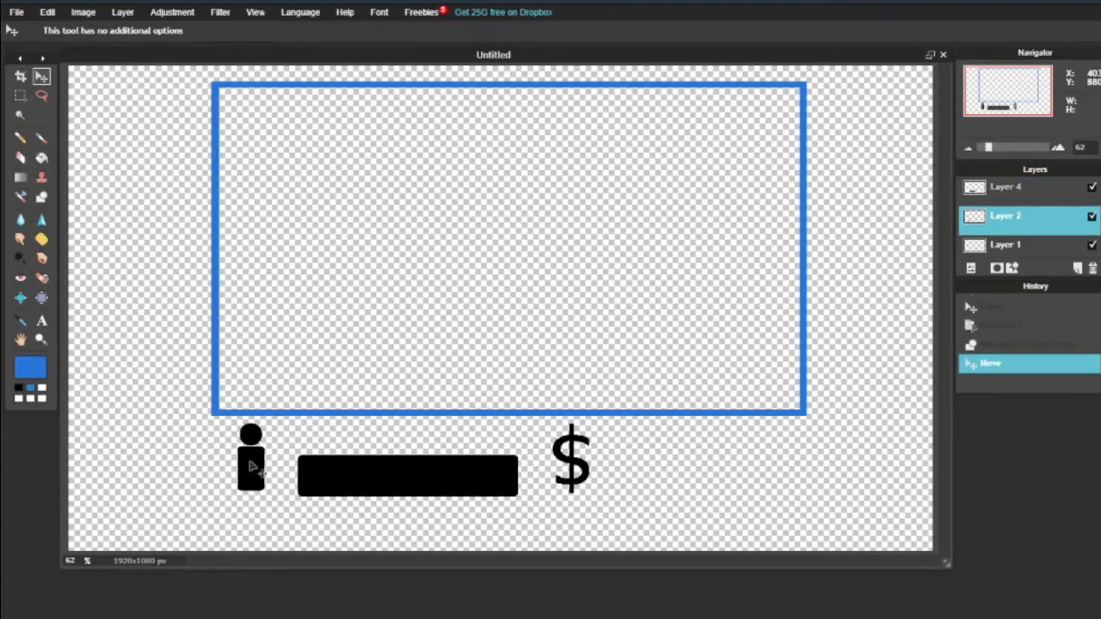
left_click(1005, 190)
mouse_move(425, 476)
left_mouse_down()
mouse_move(387, 468)
mouse_move(406, 474)
left_mouse_up()
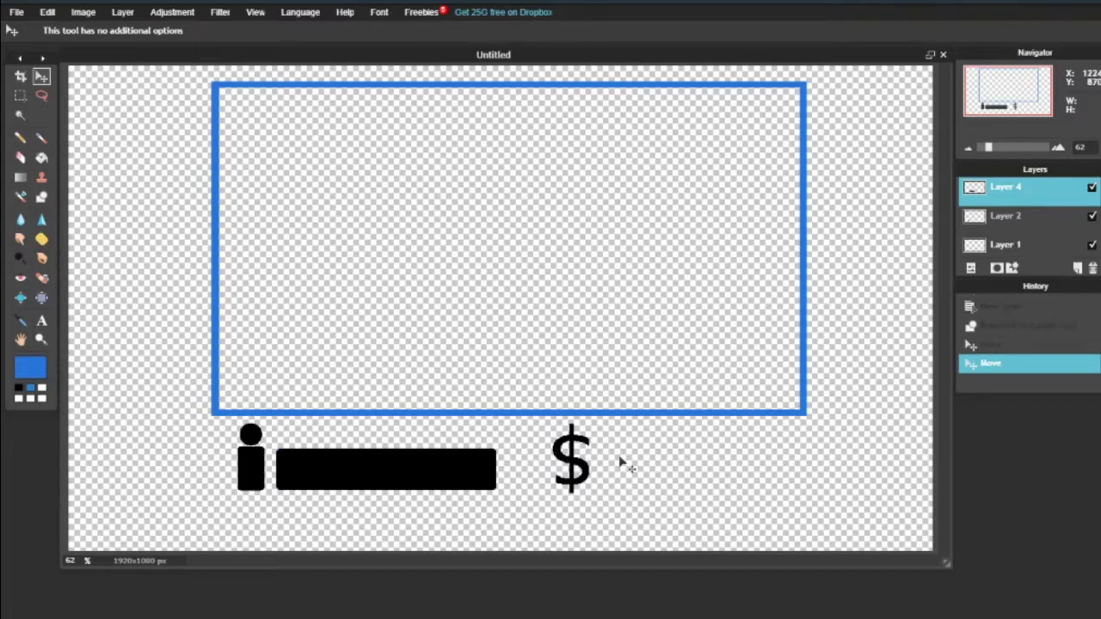
Shift the dollar sign slightly to the right and place a duplicate of the rounded bar's layer beside it
left_click(998, 248)
left_click_drag(571, 478, 600, 482)
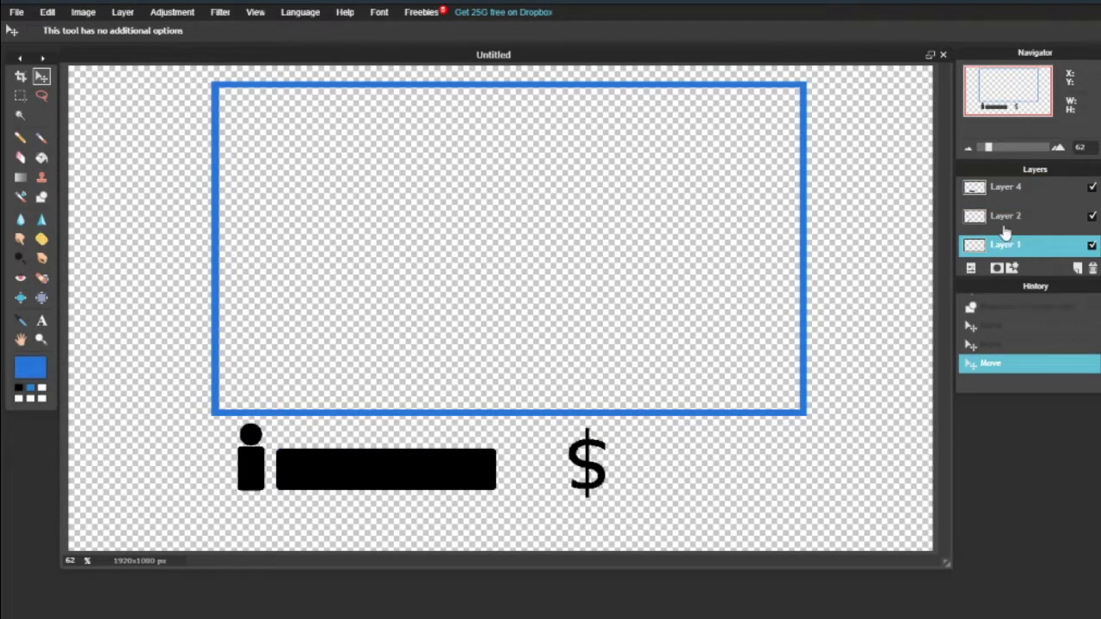
right_click(996, 189)
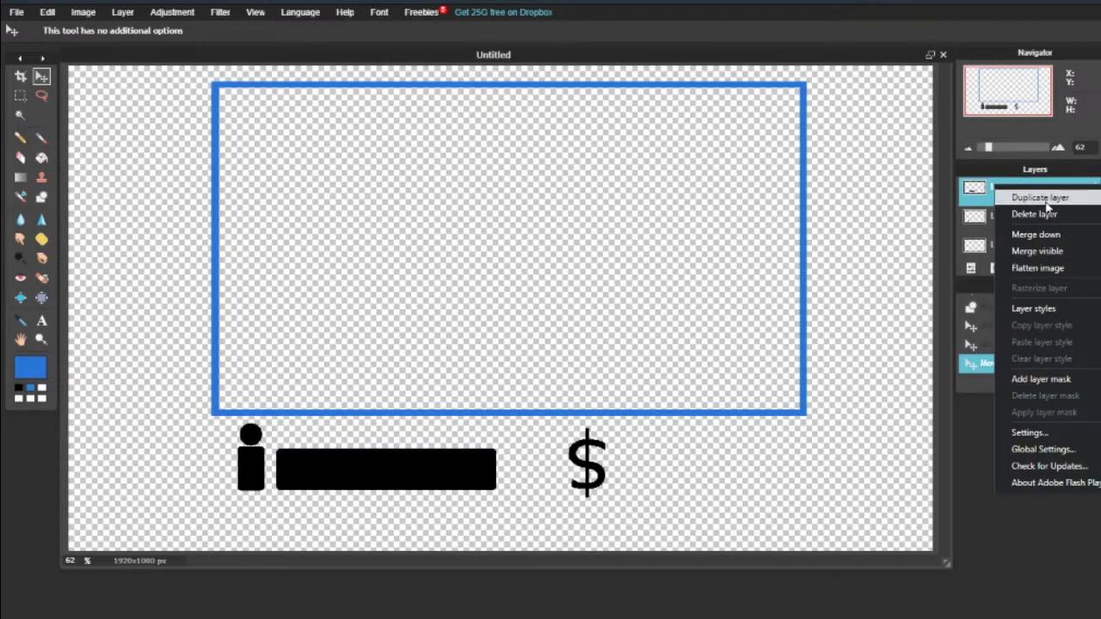
left_click(1040, 198)
left_click_drag(390, 463, 723, 462)
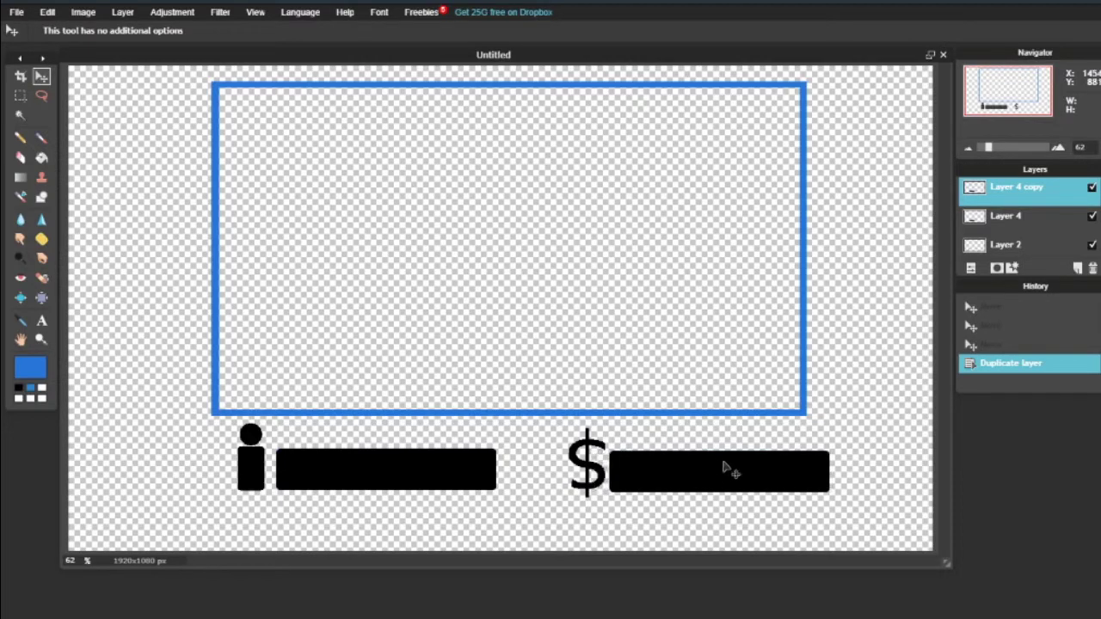
Select the person icon's layer, Layer 2
left_click(1024, 246)
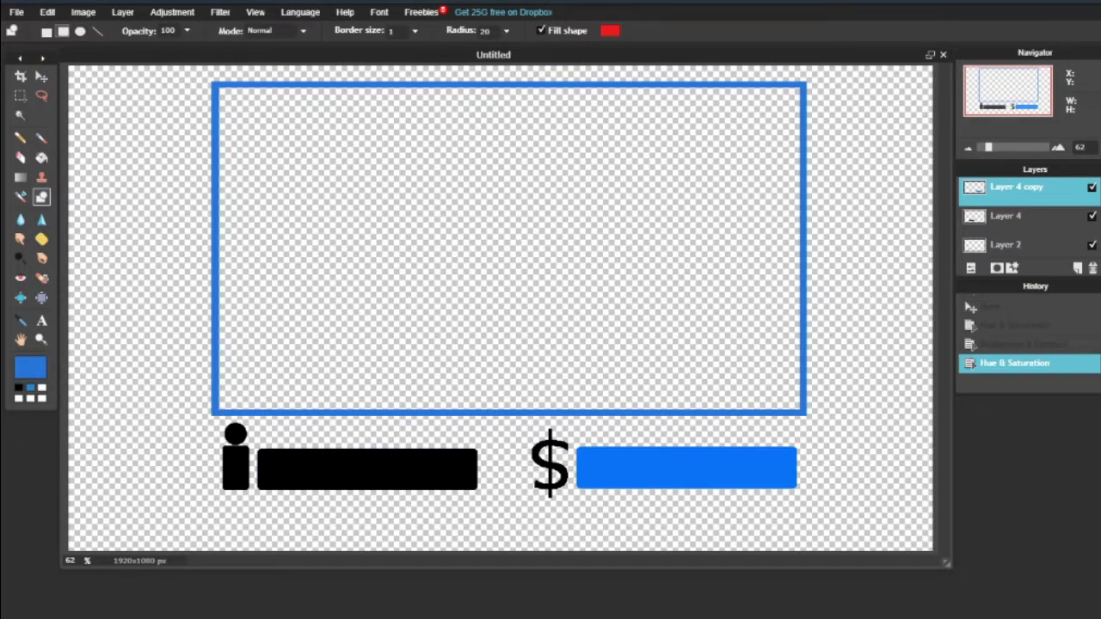
Apply a Brightness & Contrast adjustment to the blue bar beside the dollar sign
left_click(188, 15)
left_click(187, 31)
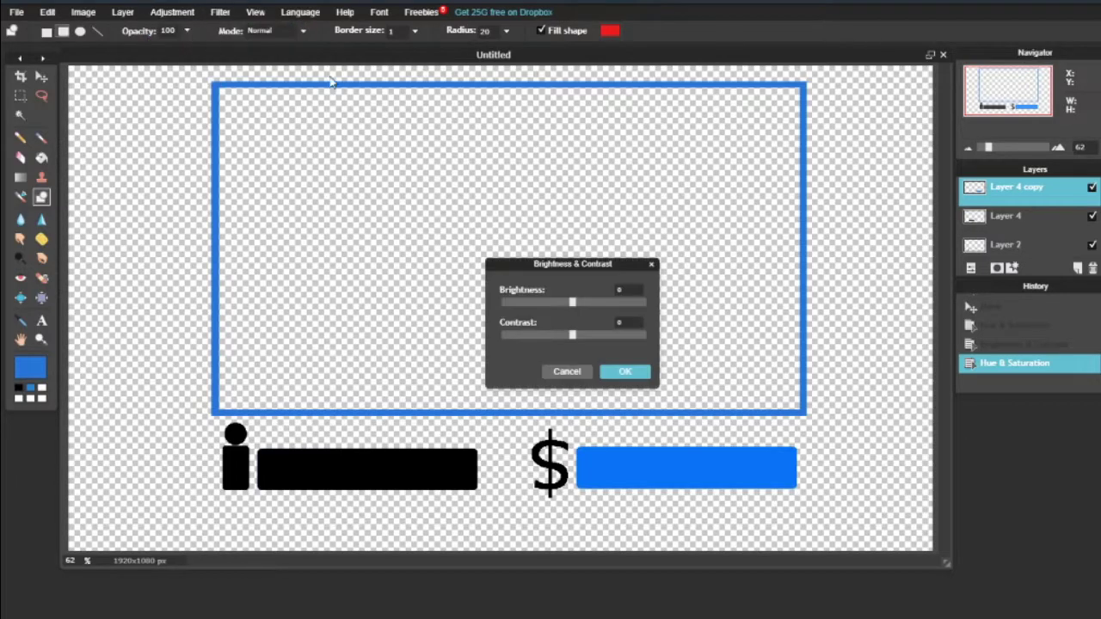
left_click(625, 372)
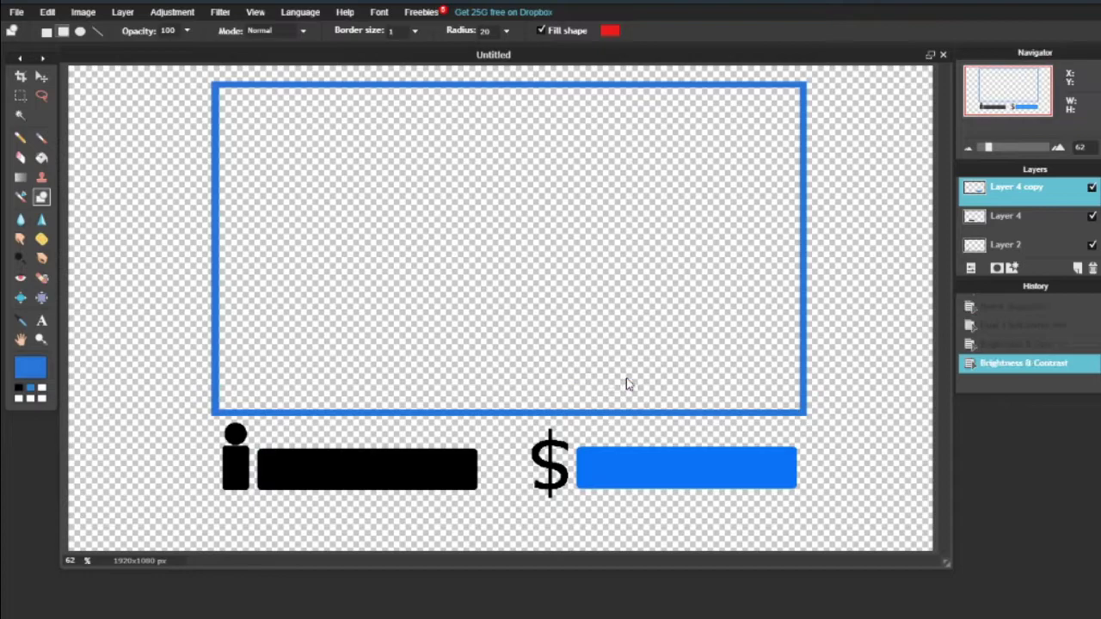
Turn the black bar beside the person icon white by raising its layer's brightness to the maximum
left_click(1015, 220)
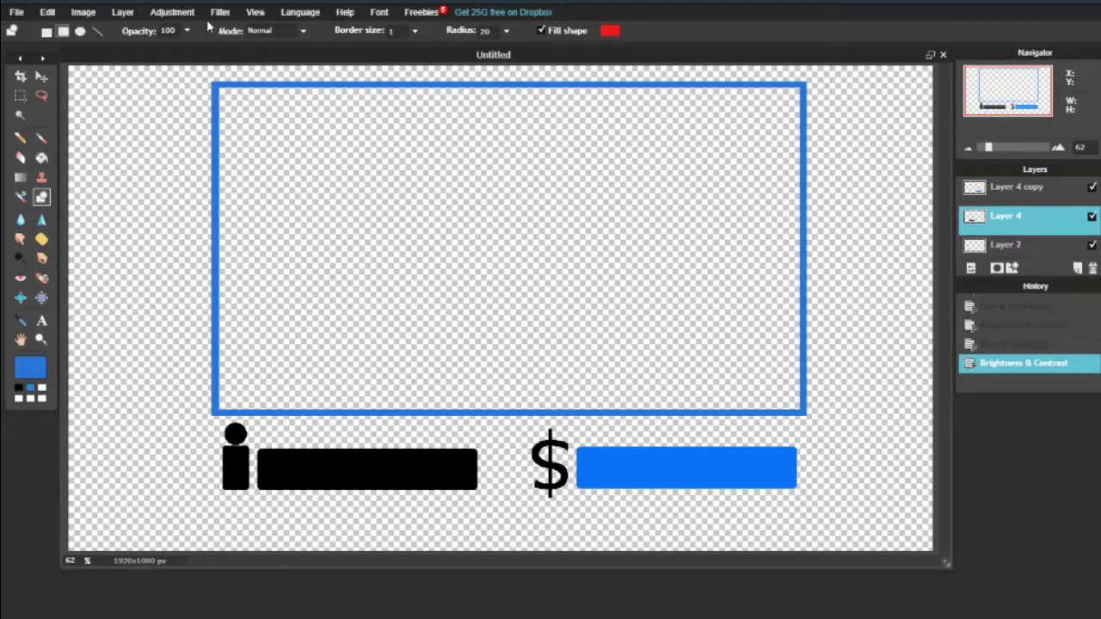
left_click(172, 12)
left_click(179, 27)
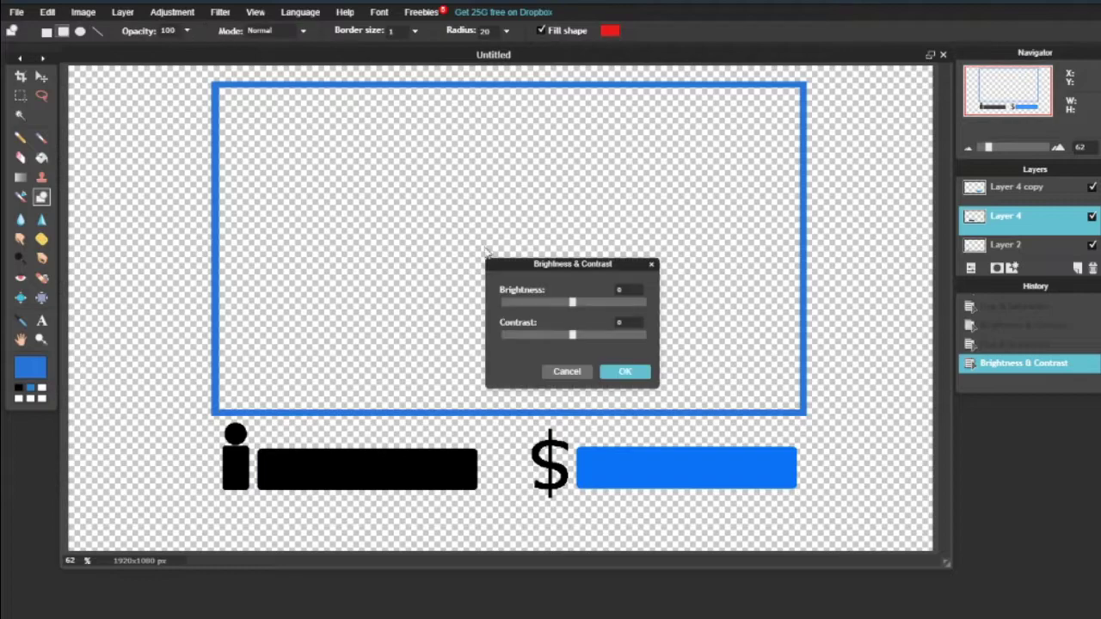
left_click_drag(570, 305, 670, 311)
left_click(626, 371)
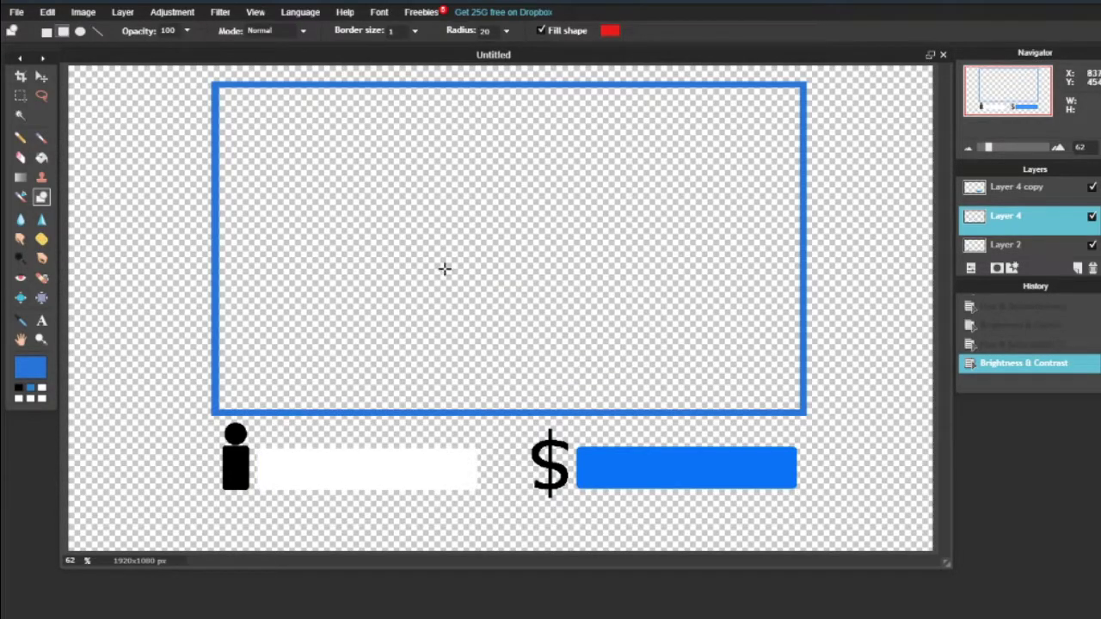
Colorize the bar beside the person icon with Hue & Saturation, shifting the hue to a blue matching the other bar
left_click(163, 16)
left_click(176, 42)
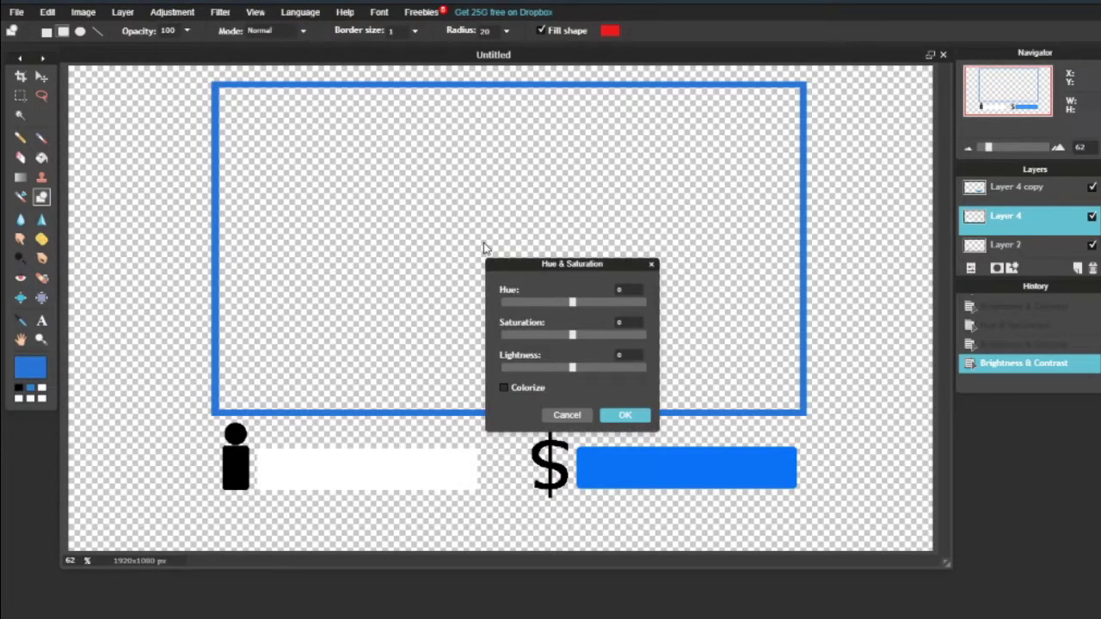
left_click(505, 388)
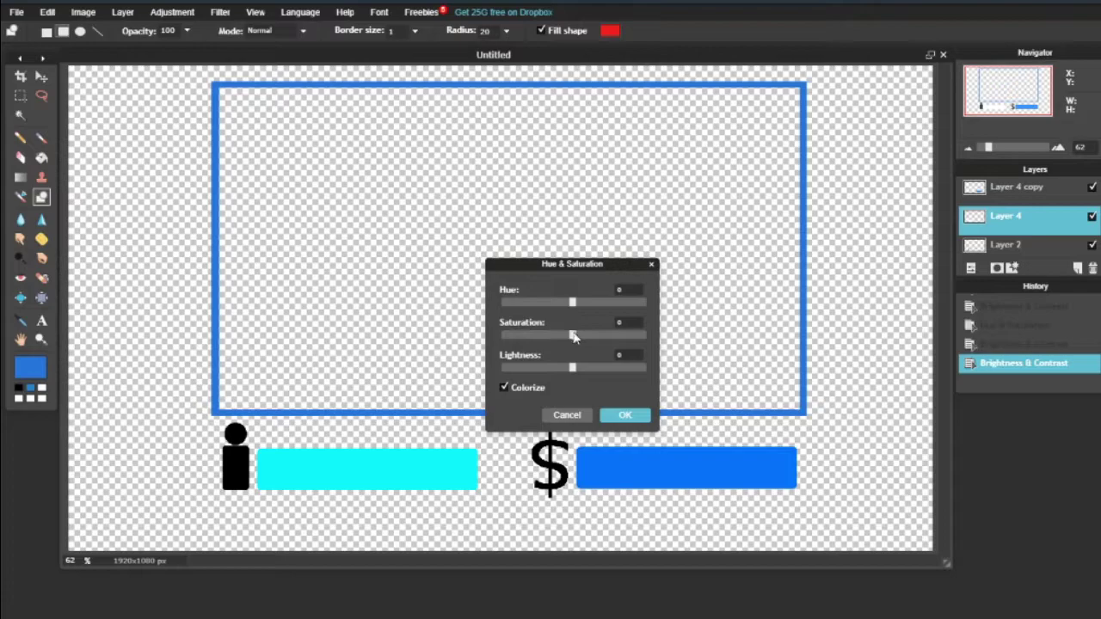
left_click_drag(572, 300, 574, 302)
key("Return")
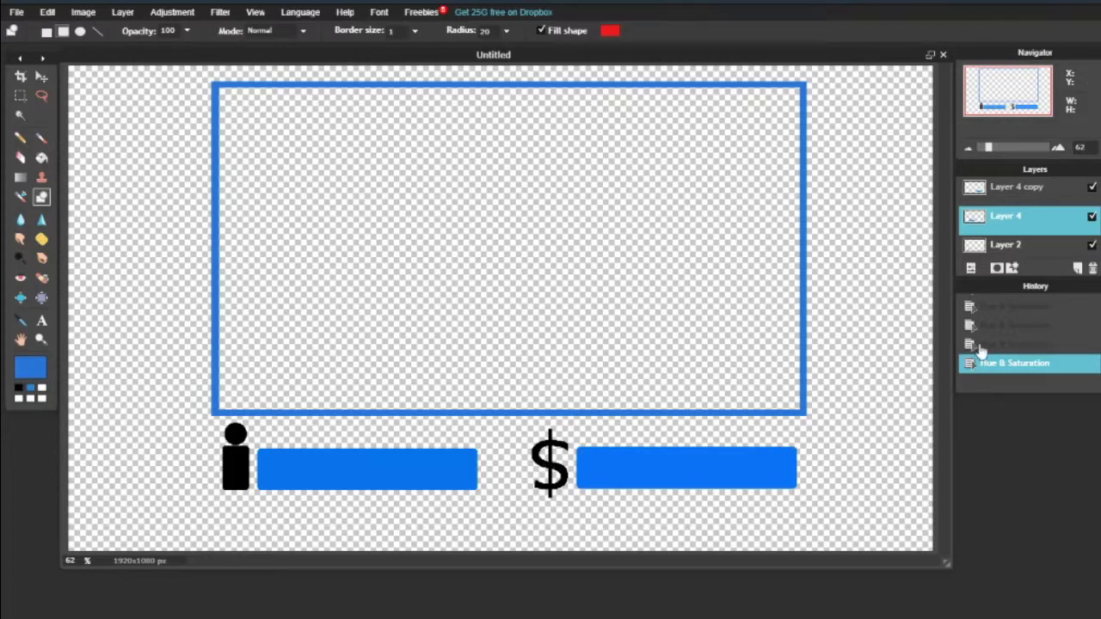
Turn the person icon on Layer 2 white by setting its brightness to 100
scroll(987, 234, "down", 1)
scroll(989, 234, "down", 3)
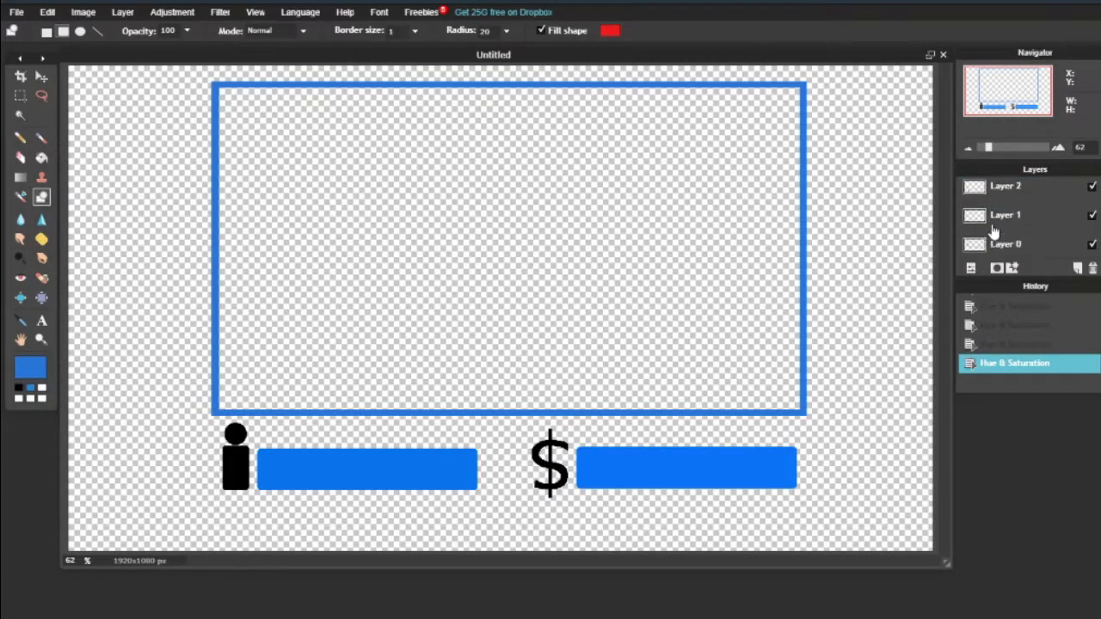
left_click(1013, 214)
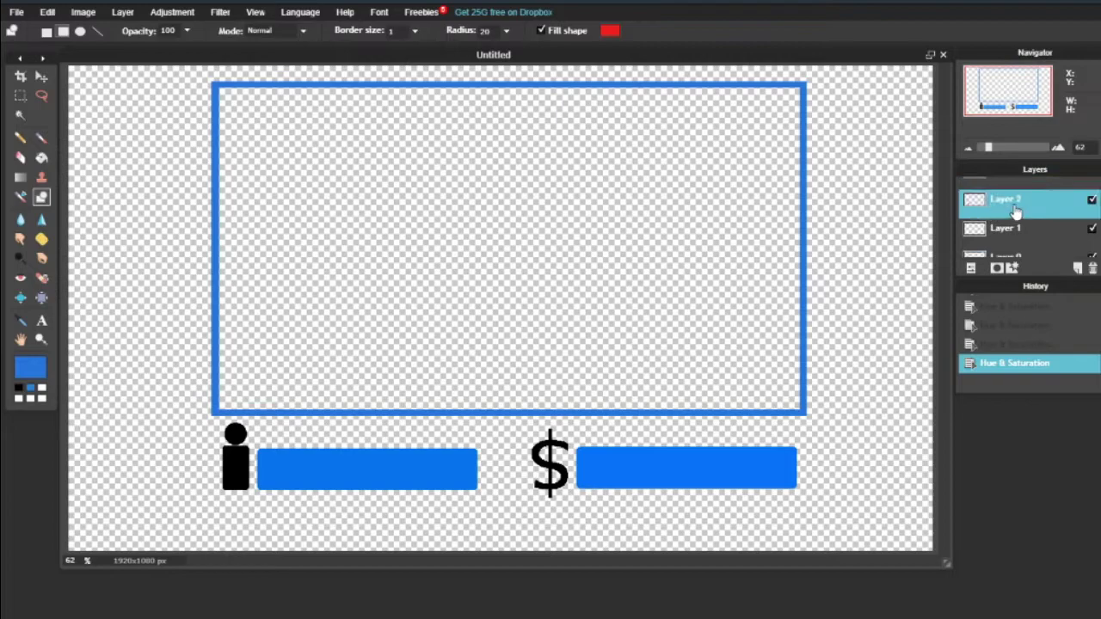
right_click(1027, 213)
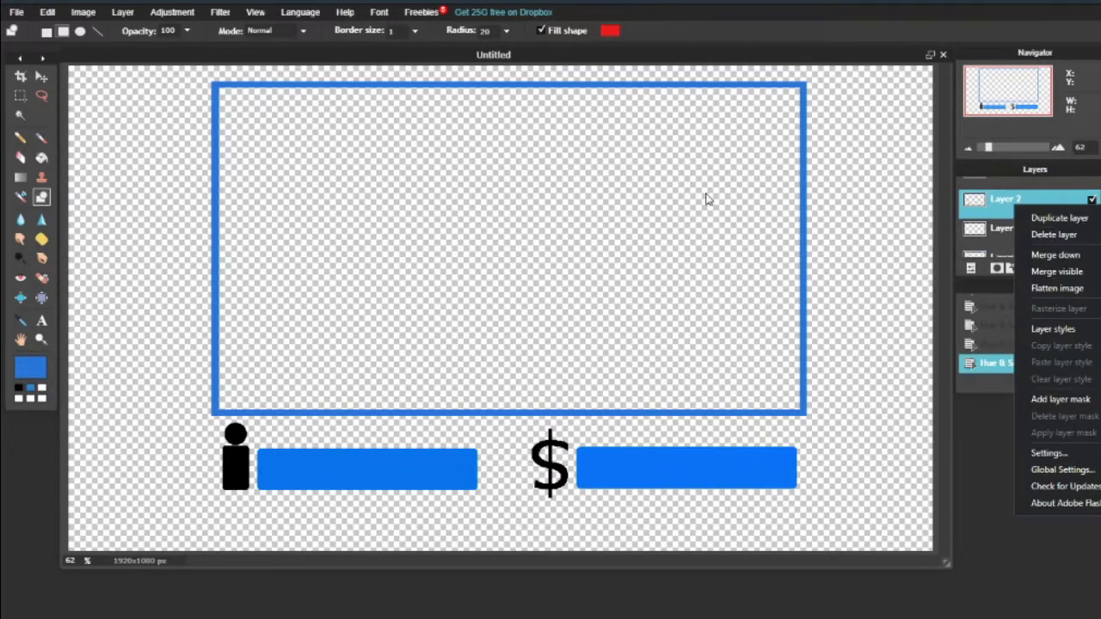
left_click(671, 178)
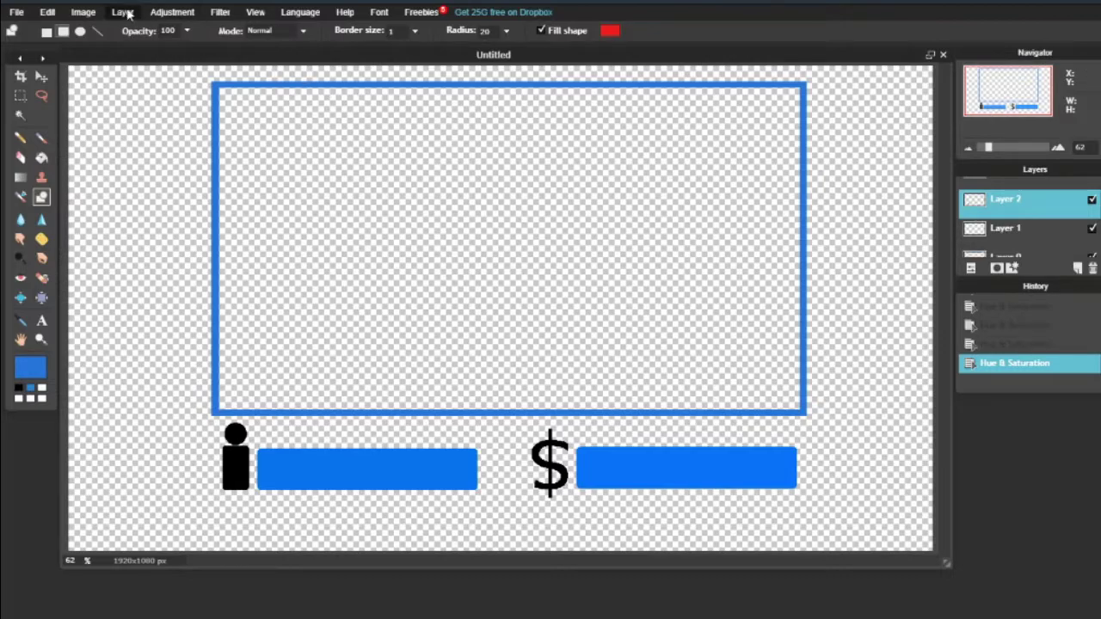
left_click(165, 13)
left_click(172, 30)
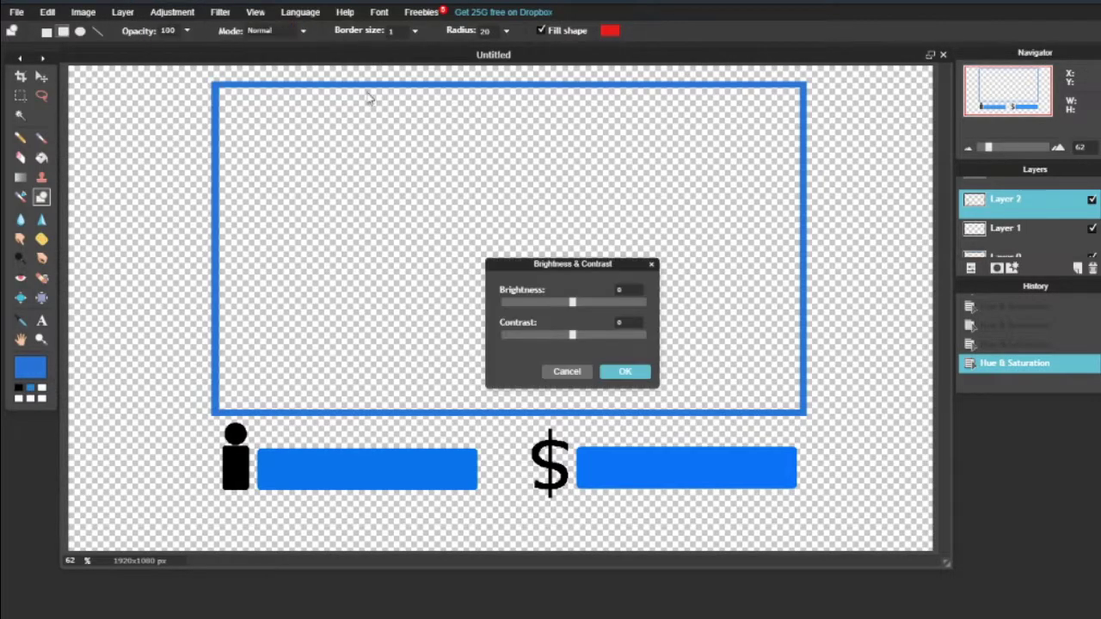
left_click_drag(574, 307, 675, 323)
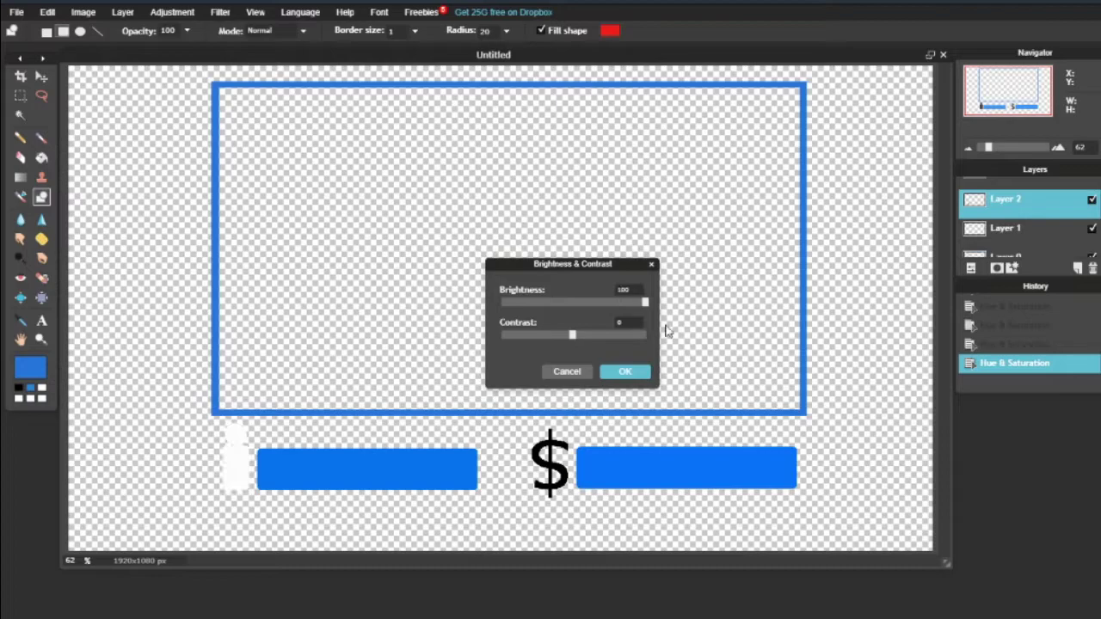
left_click(623, 372)
Colorize the person icon blue with Hue & Saturation at hue 32
left_click(172, 12)
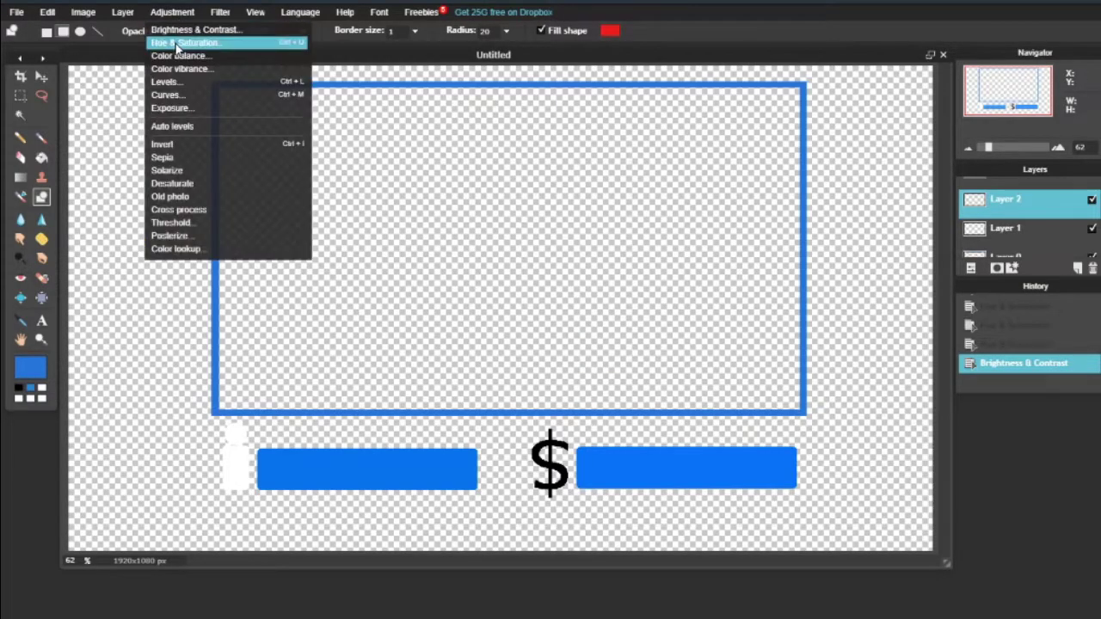
left_click(181, 41)
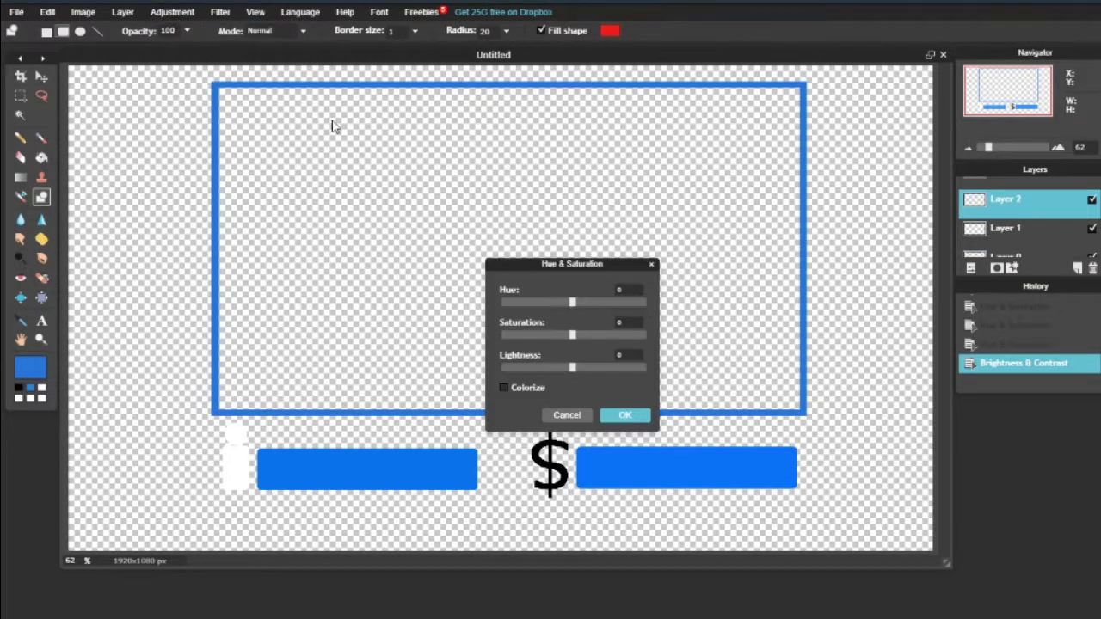
left_click(504, 388)
left_click_drag(573, 305, 585, 305)
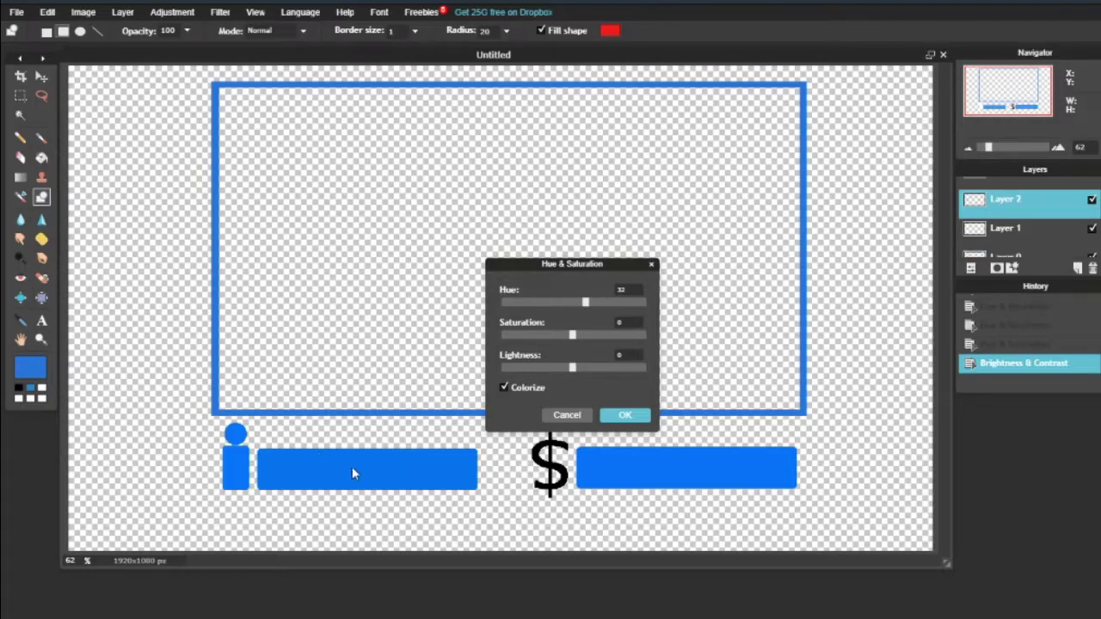
left_click(628, 419)
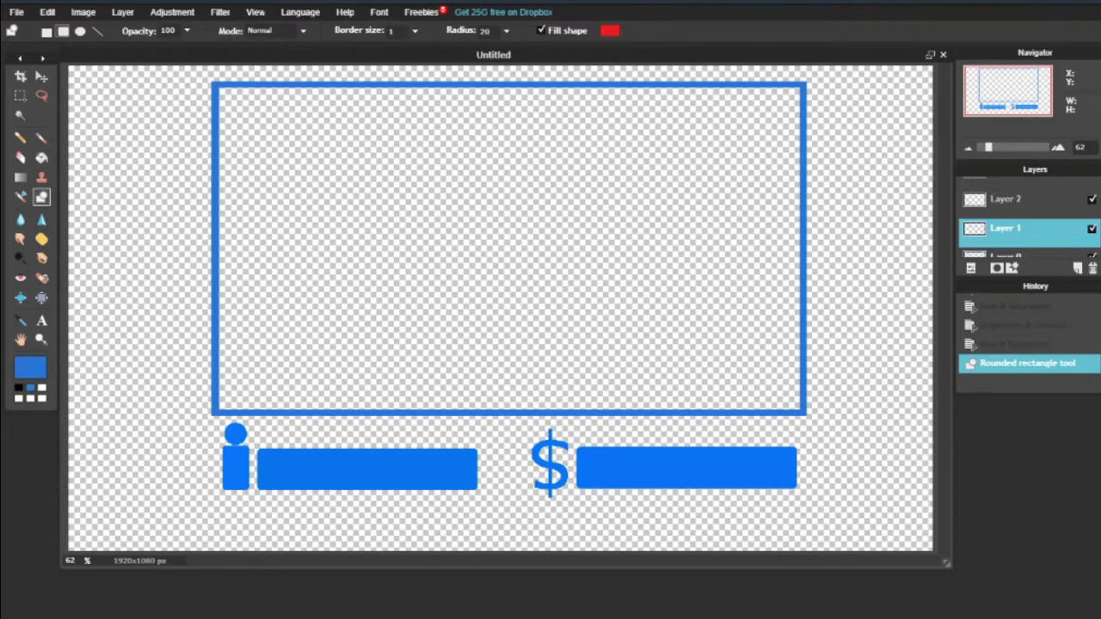
Open the layer styles for the blue frame's layer, Layer 0, and move the dialog off the frame
key("v")
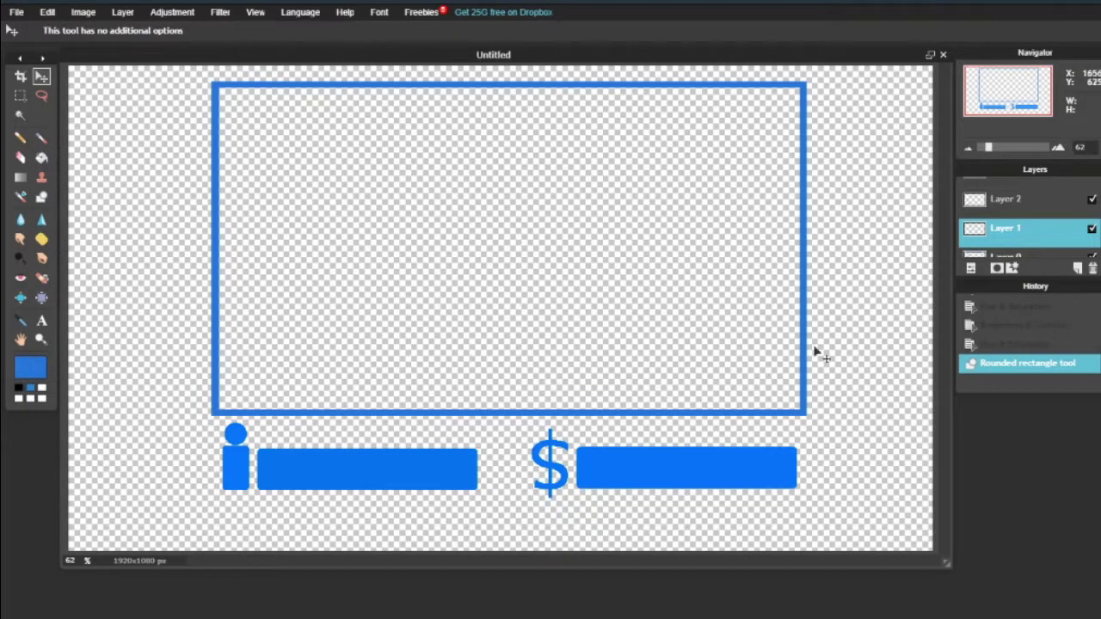
scroll(988, 250, "down", 1)
scroll(987, 250, "up", 2)
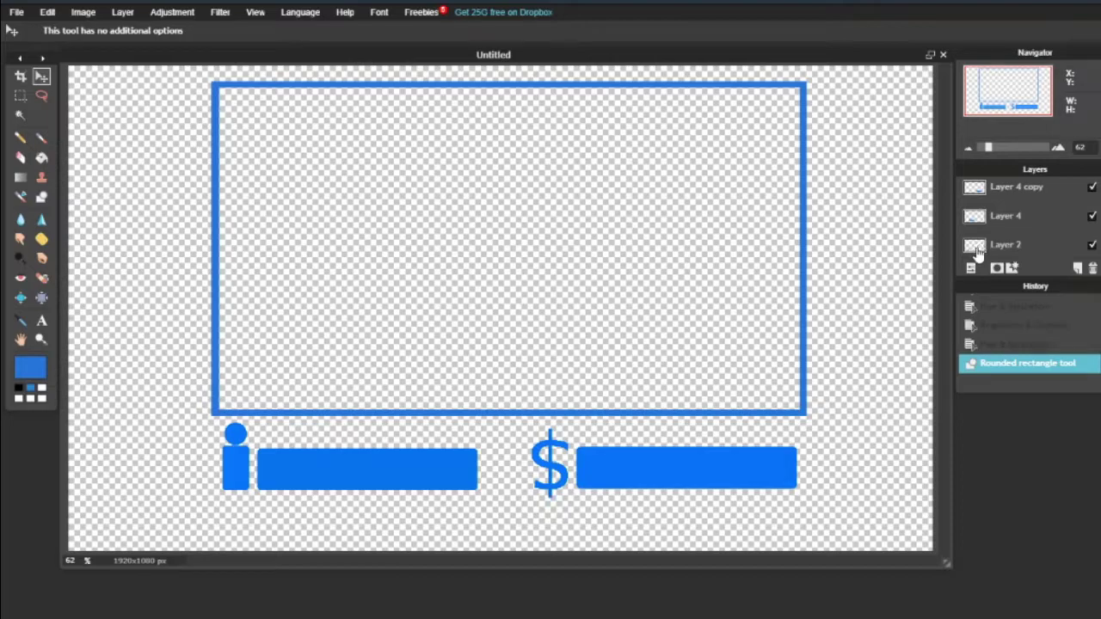
scroll(993, 237, "down", 2)
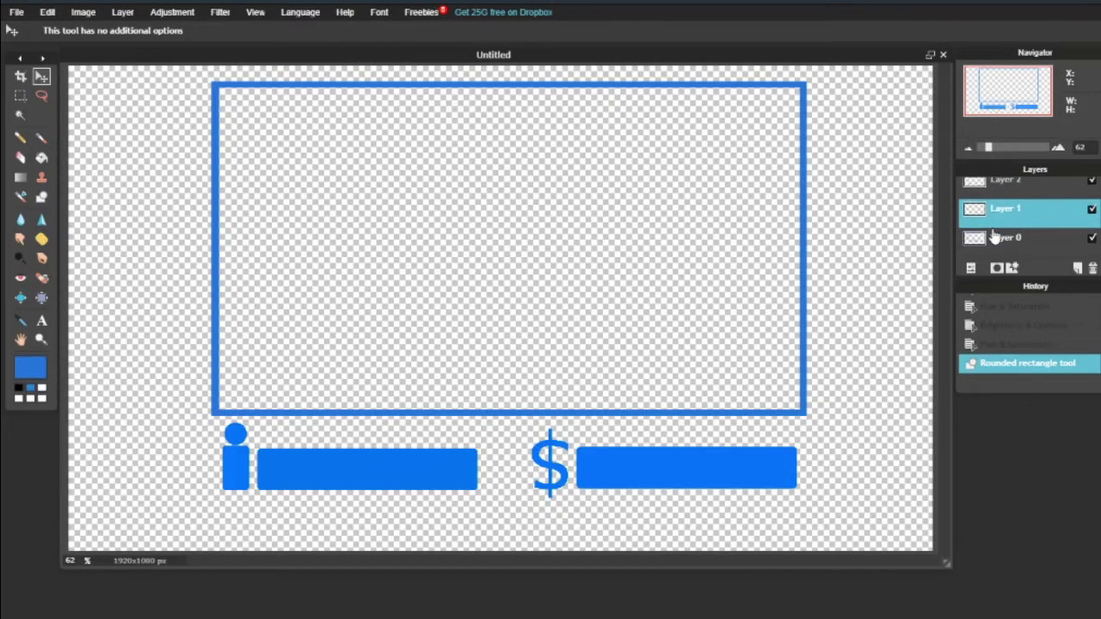
left_click(995, 239)
right_click(1000, 242)
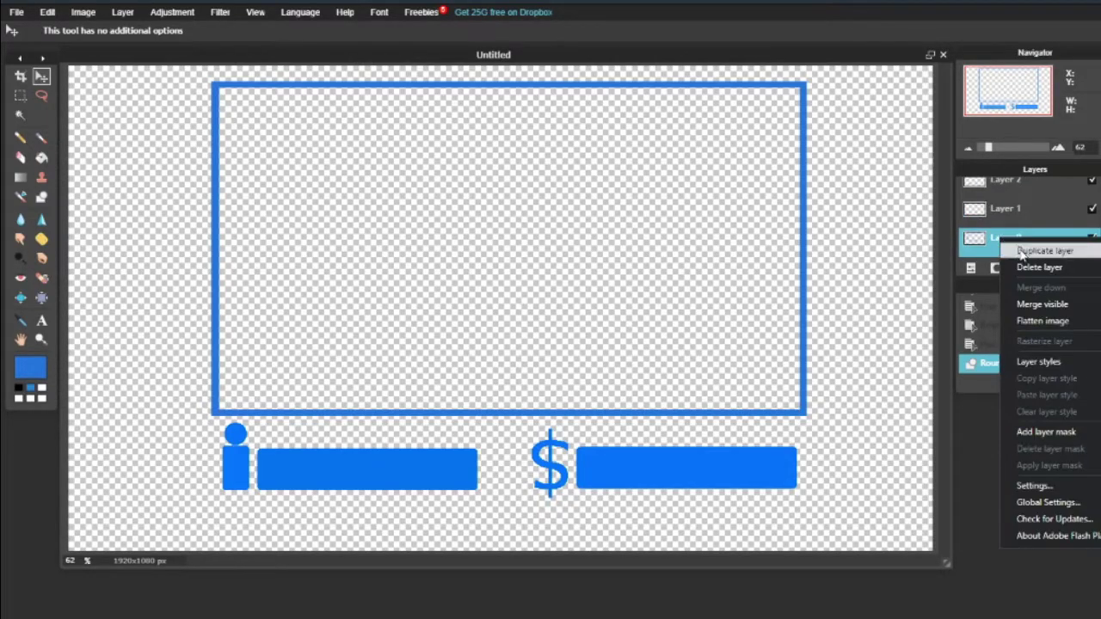
left_click(983, 246)
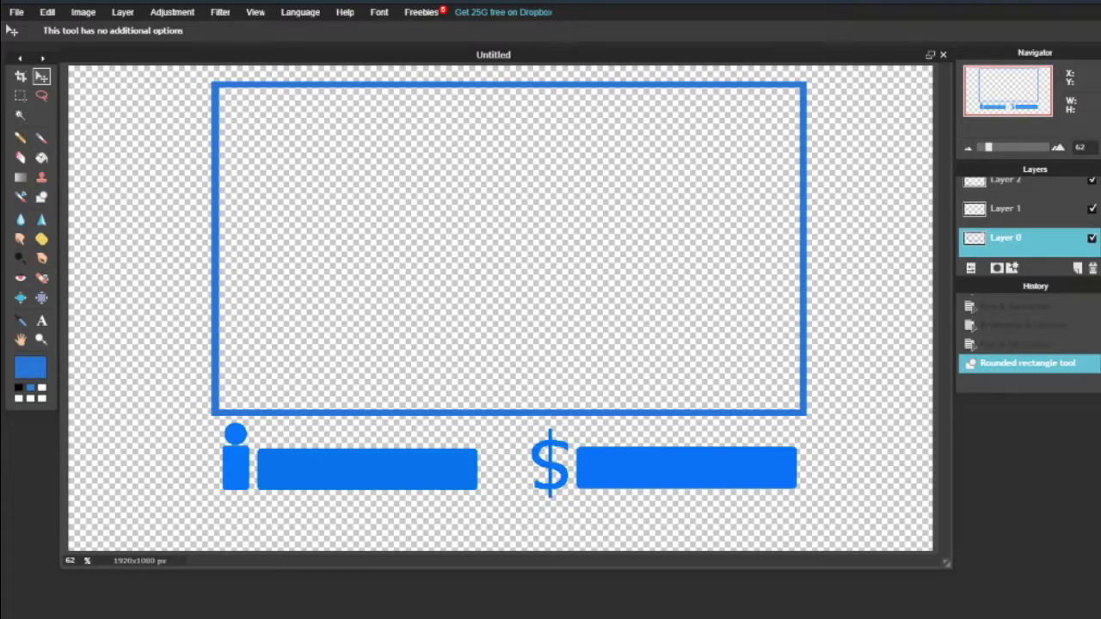
right_click(998, 252)
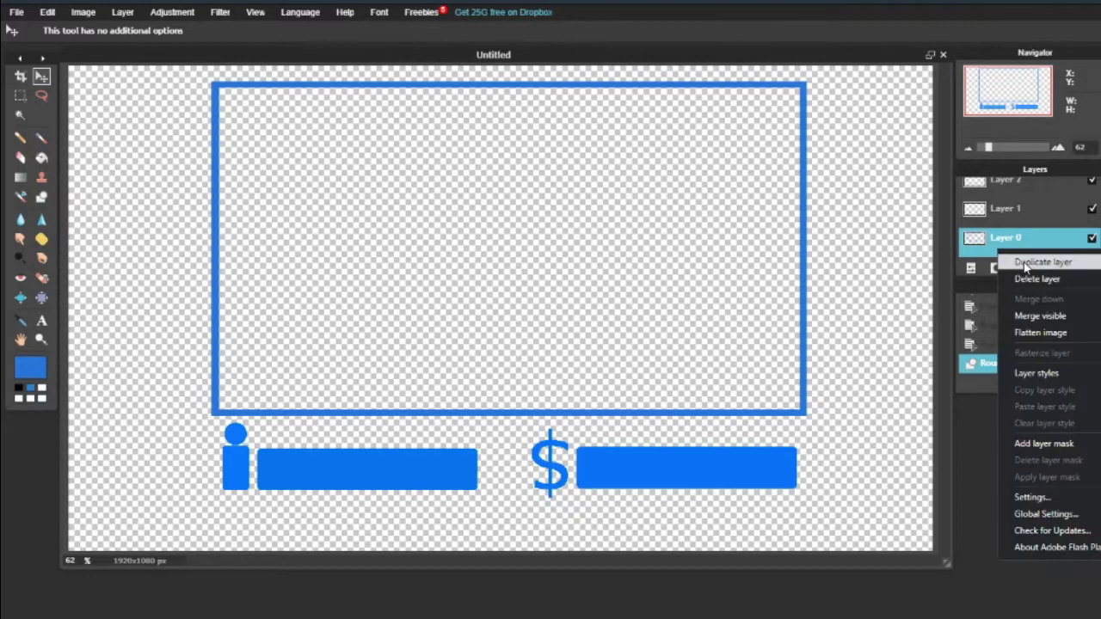
left_click(1040, 373)
left_click_drag(547, 195, 930, 208)
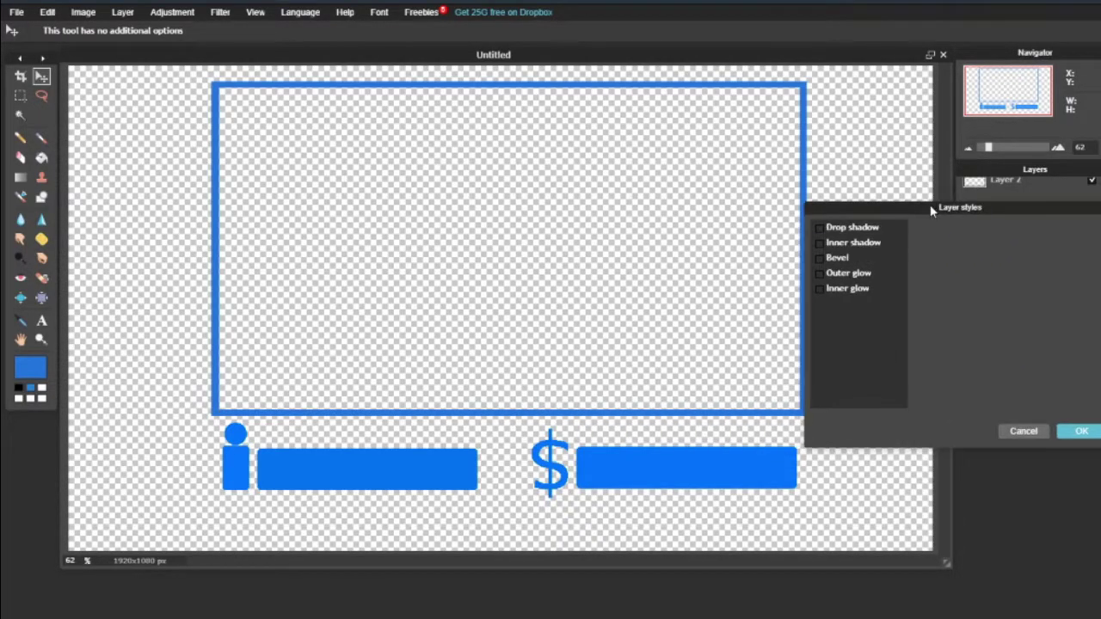
Try a black drop shadow on the frame with opacity 40, distance 12 and size 1
left_click(840, 229)
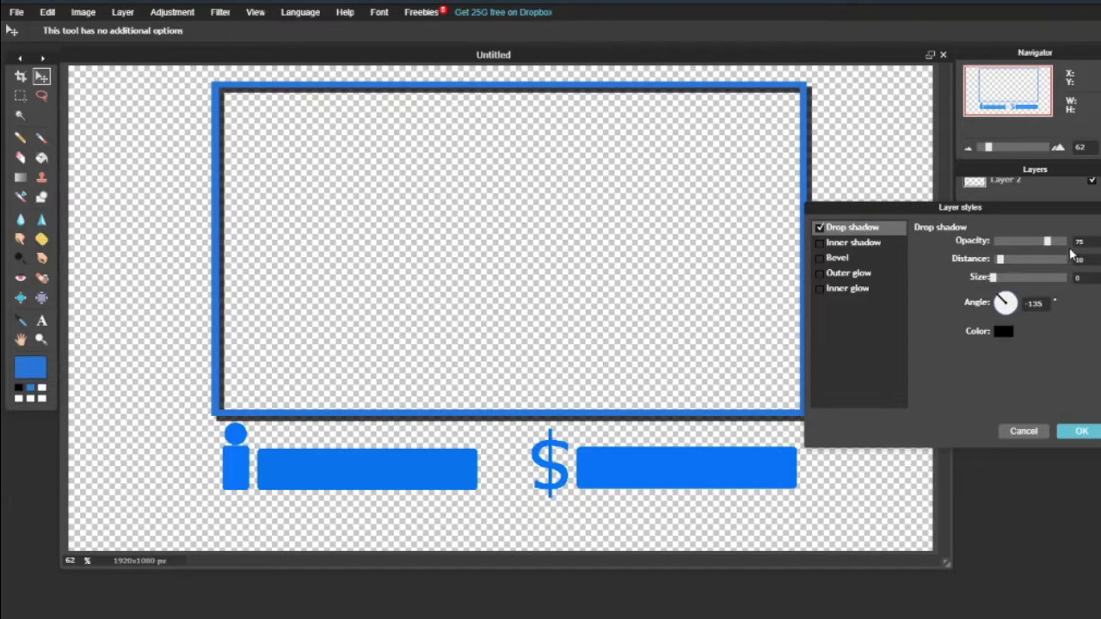
left_click_drag(1046, 241, 1032, 242)
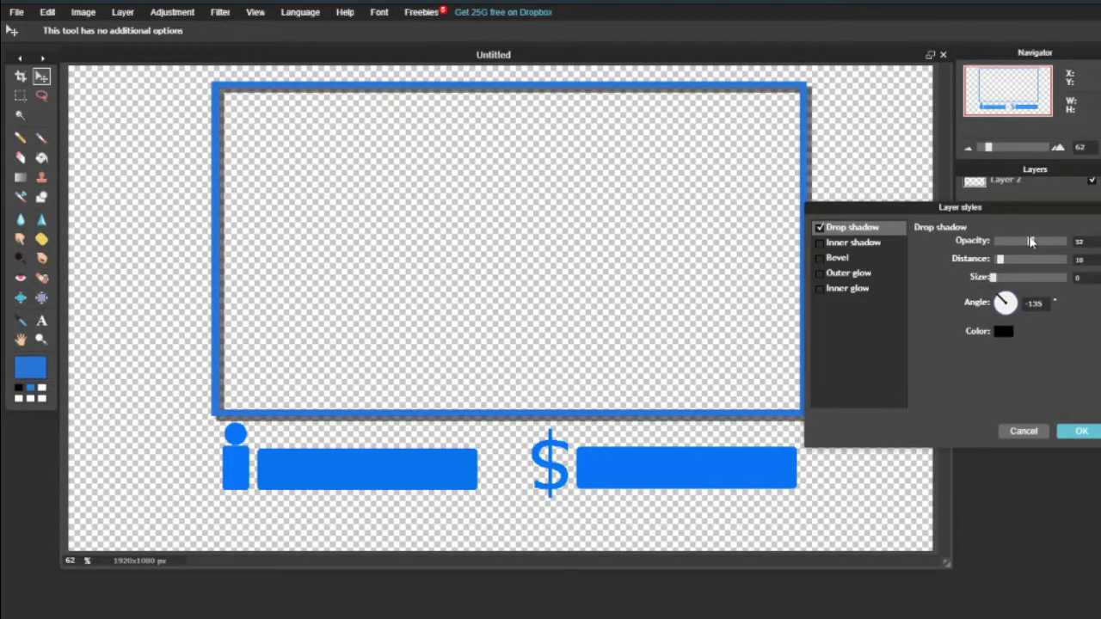
left_click_drag(1050, 243, 1021, 242)
left_click_drag(993, 277, 994, 277)
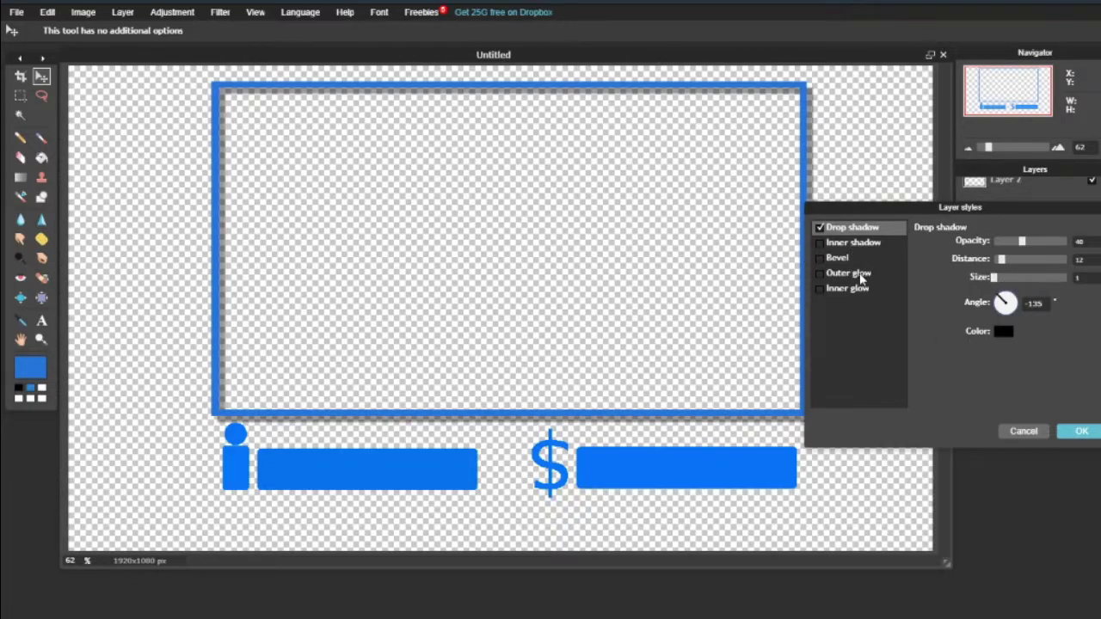
Add an outer glow to the blue frame and set its color to white
left_click(858, 277)
left_click(997, 324)
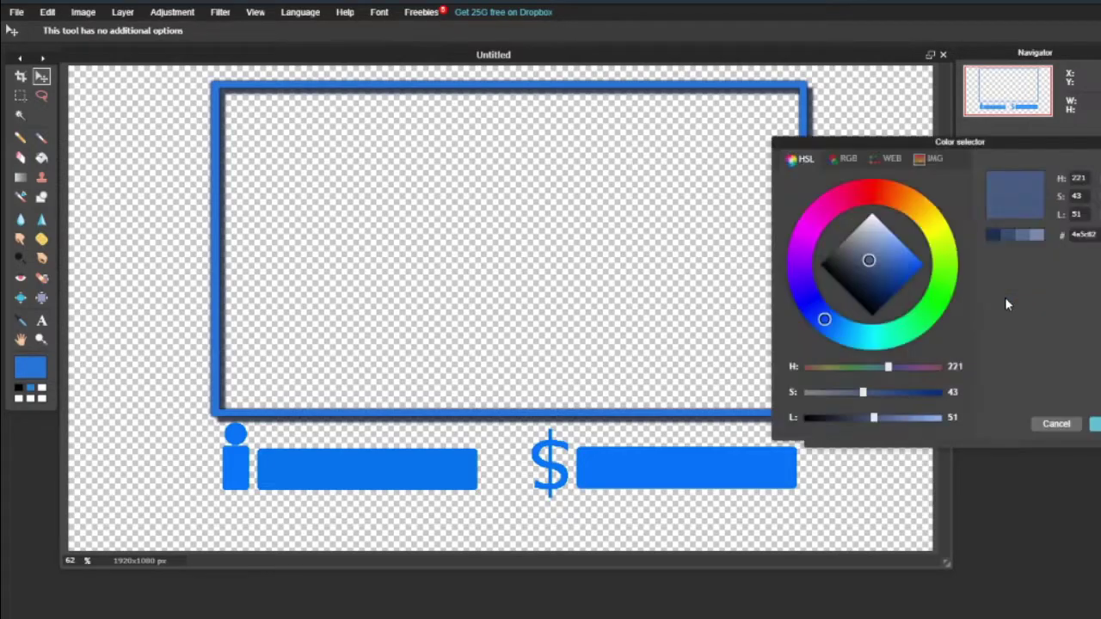
left_click(839, 336)
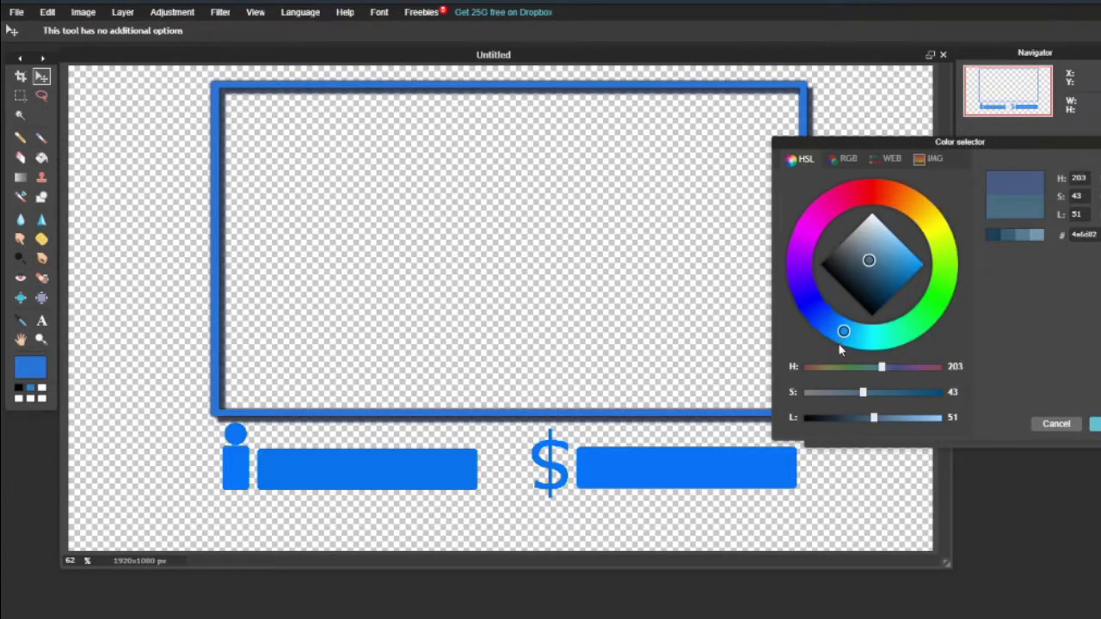
left_click_drag(872, 231, 865, 189)
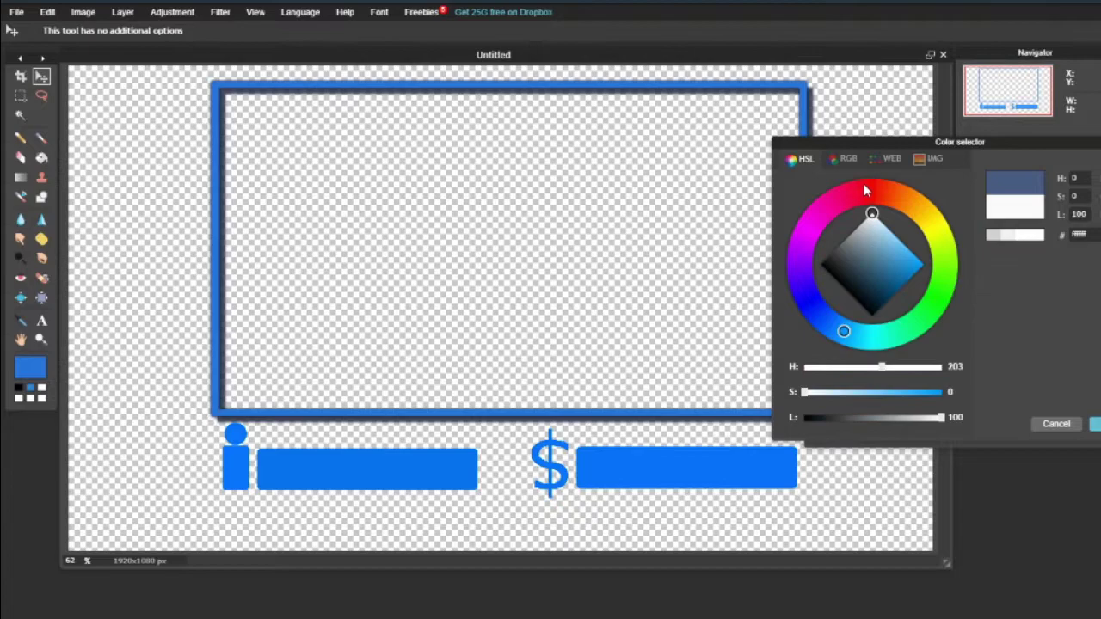
left_click(1097, 424)
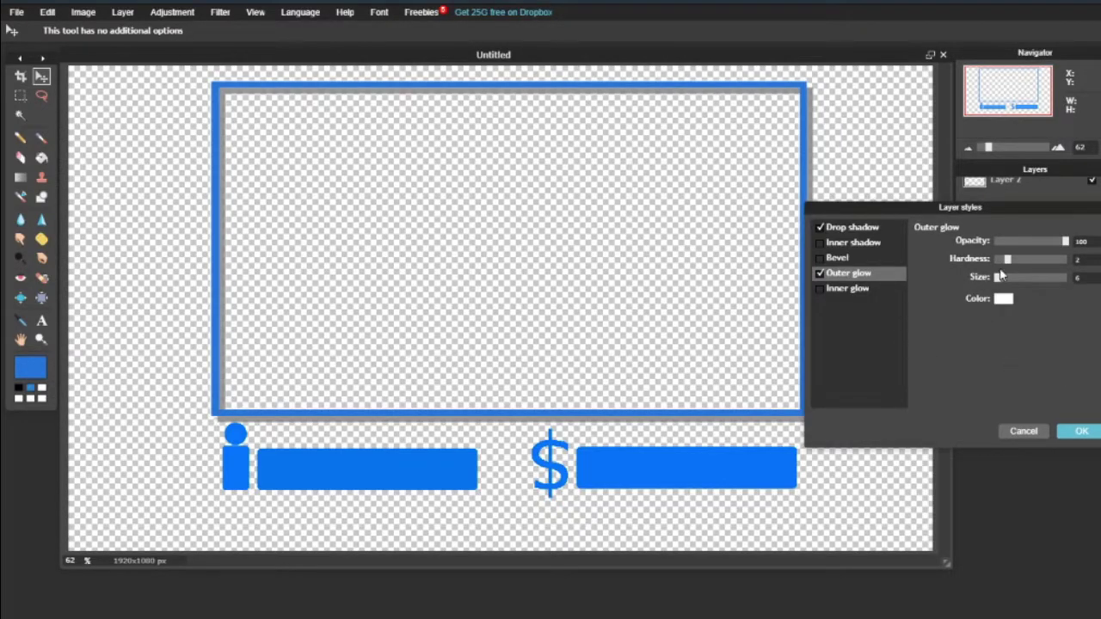
mouse_move(1009, 264)
left_mouse_down()
mouse_move(1032, 269)
mouse_move(985, 272)
mouse_move(1008, 262)
left_mouse_up()
Turn off the drop shadow on the blue frame
left_click(853, 228)
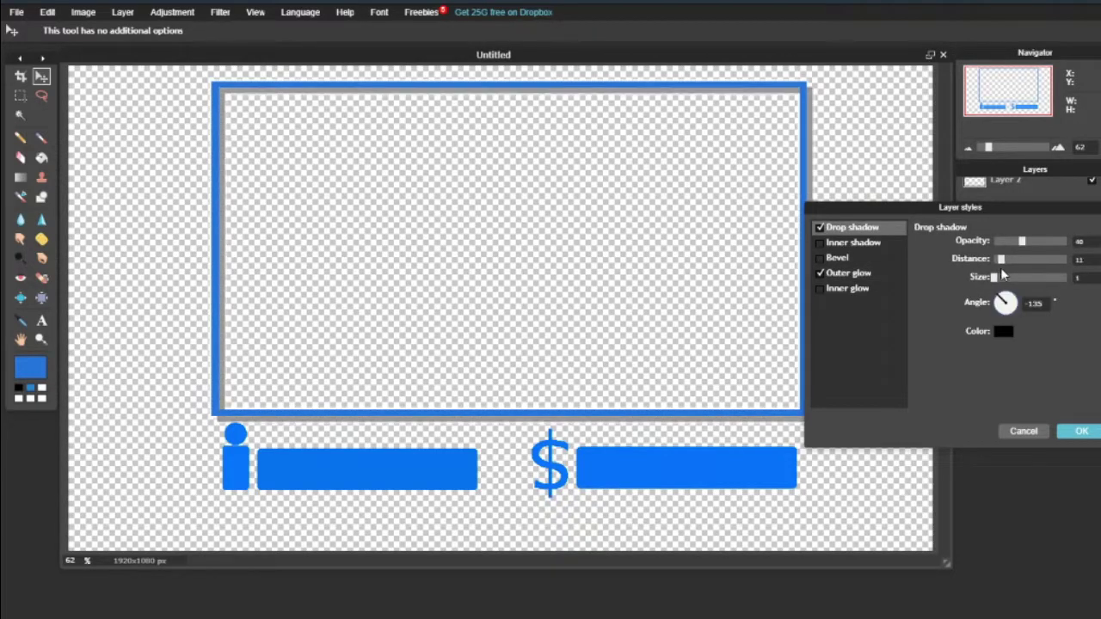
left_click(822, 228)
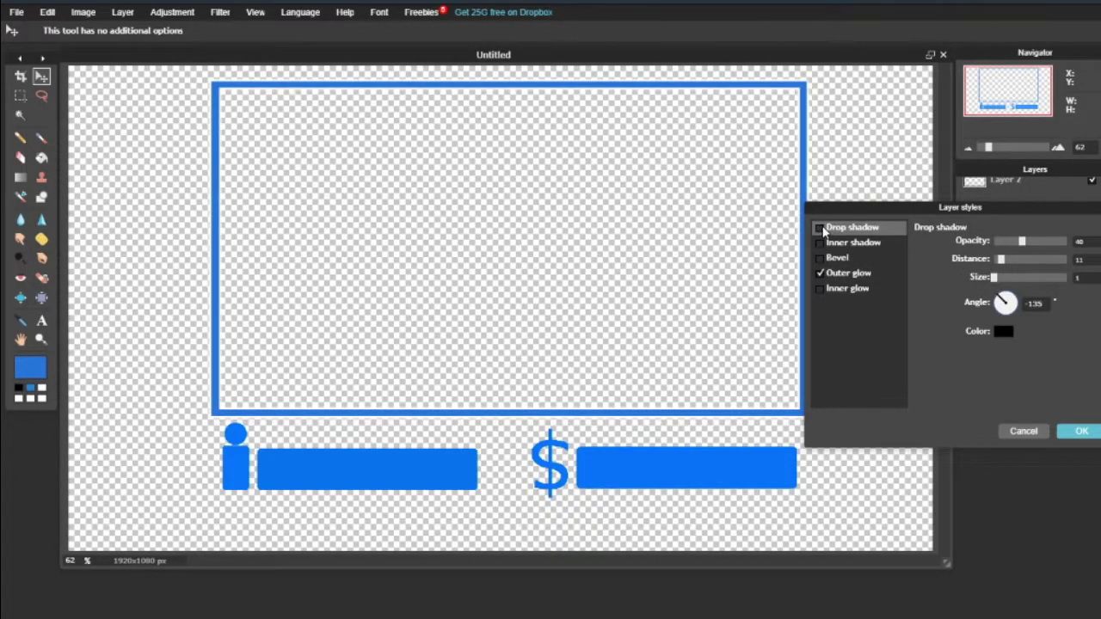
Adjust the blue frame's drop shadow and apply its layer styles
left_click_drag(1022, 242, 998, 260)
key("Return")
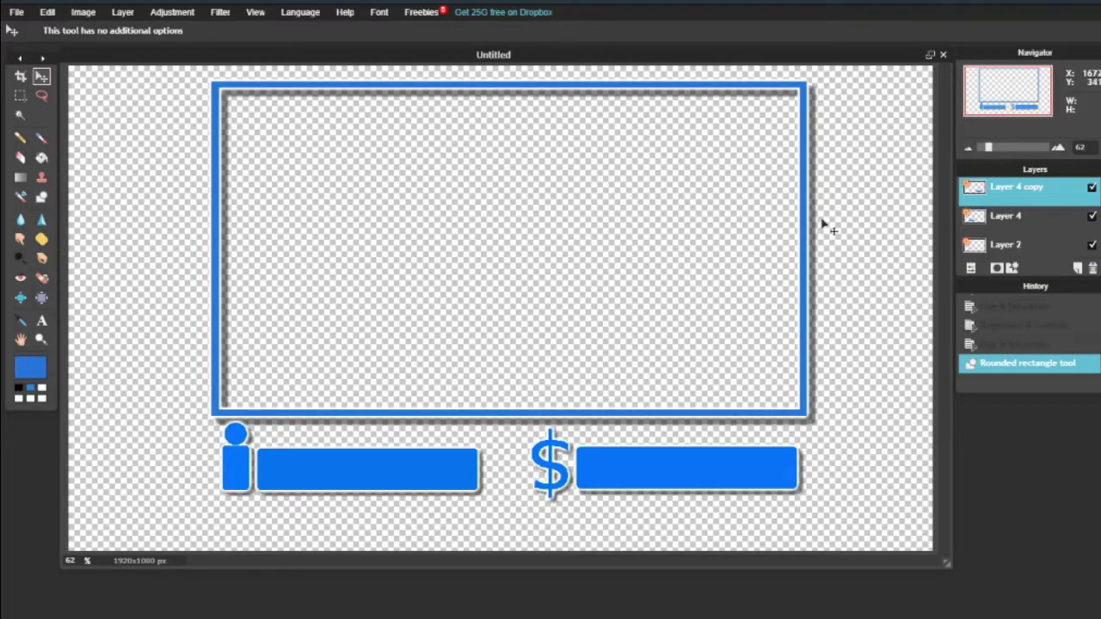
Toggle the visibility of Layer 0 off and on to check that it holds the blue frame
scroll(993, 247, "down", 3)
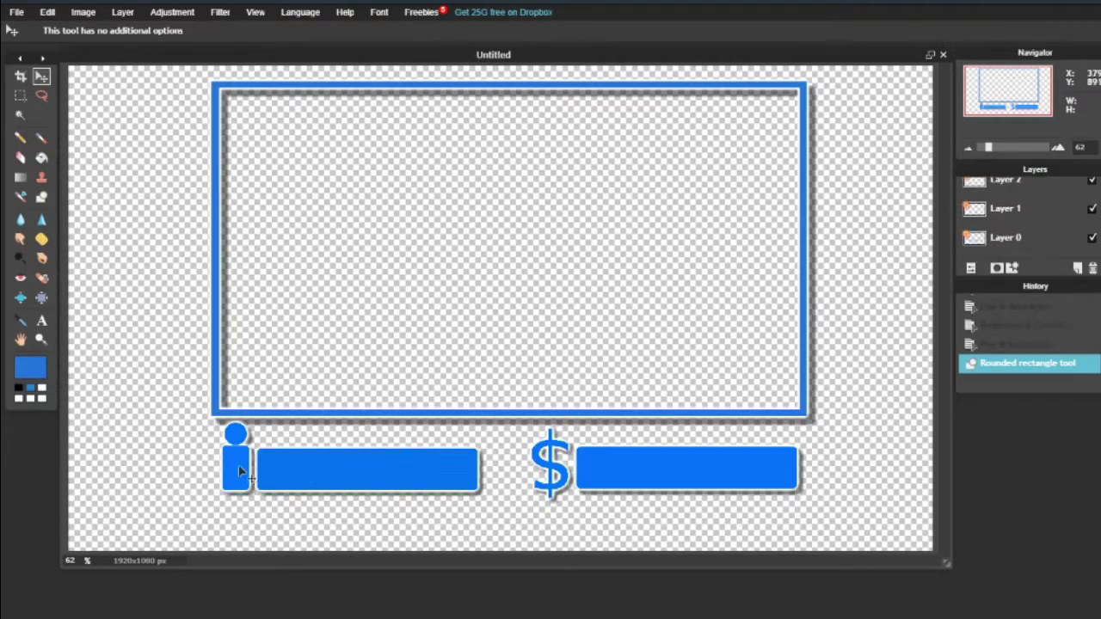
left_click(1092, 238)
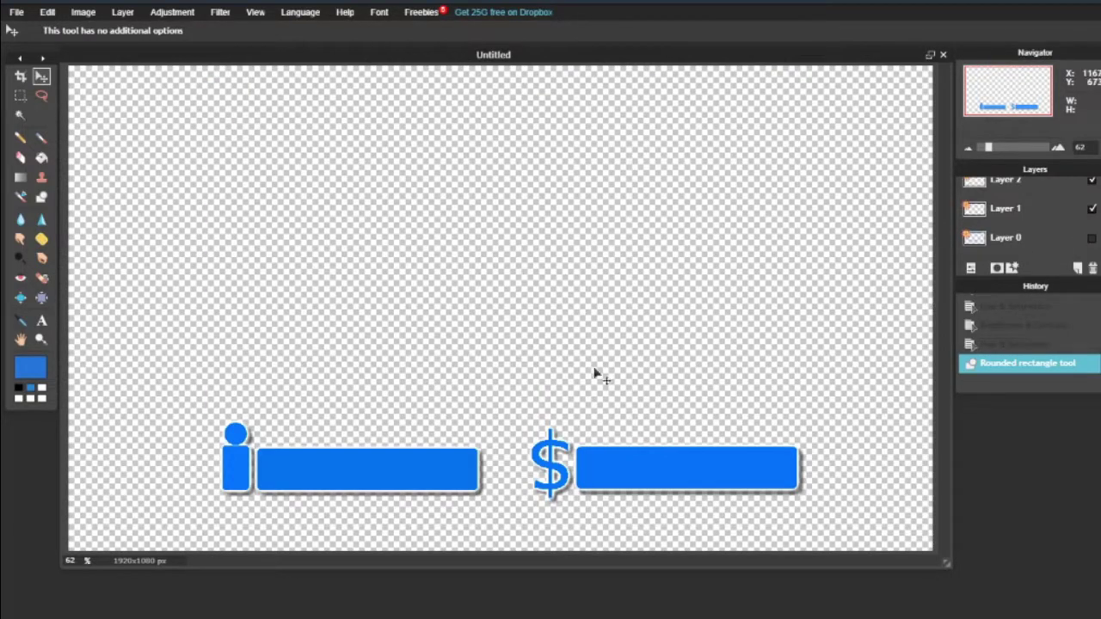
left_click(1091, 238)
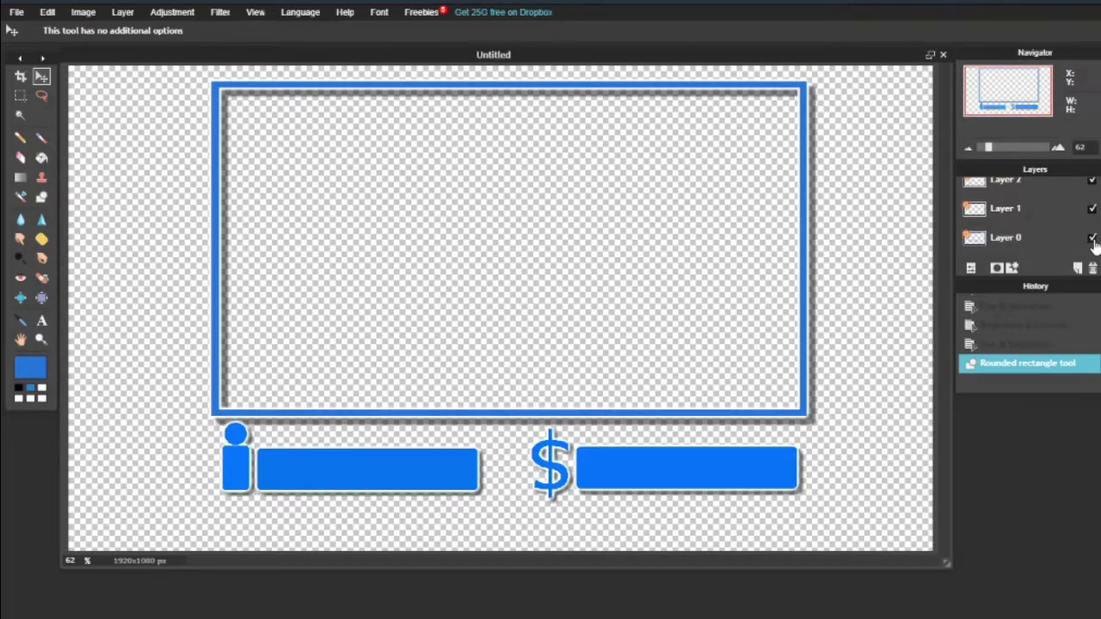
left_click(1092, 239)
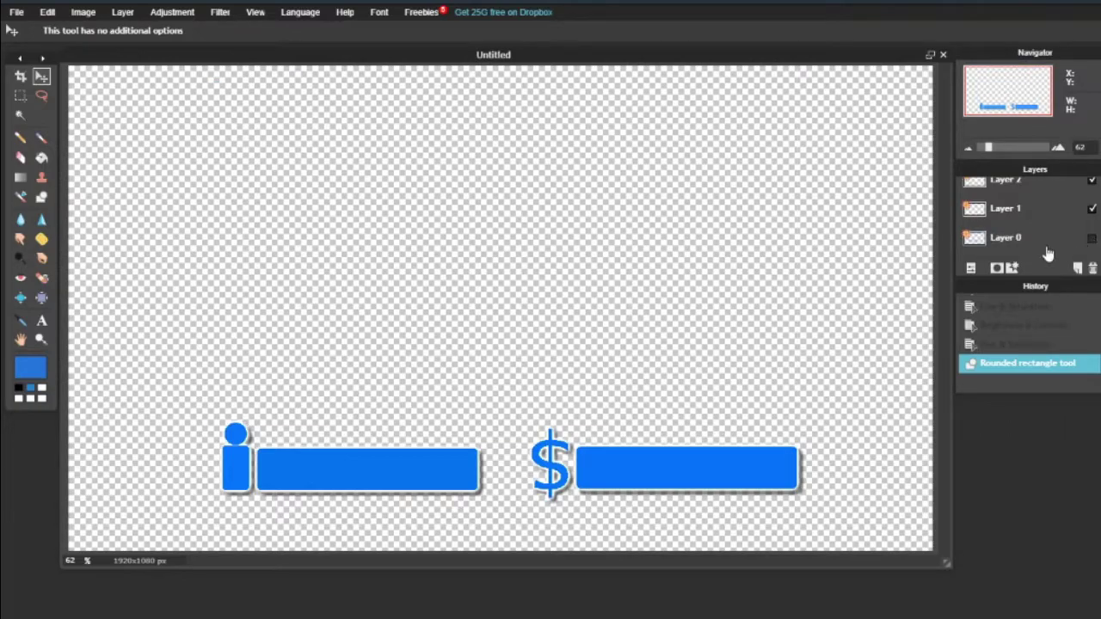
left_click(1091, 238)
Toggle the visibility of Layer 1, Layer 2 and the bar layers to check which element each one holds
left_click(1092, 210)
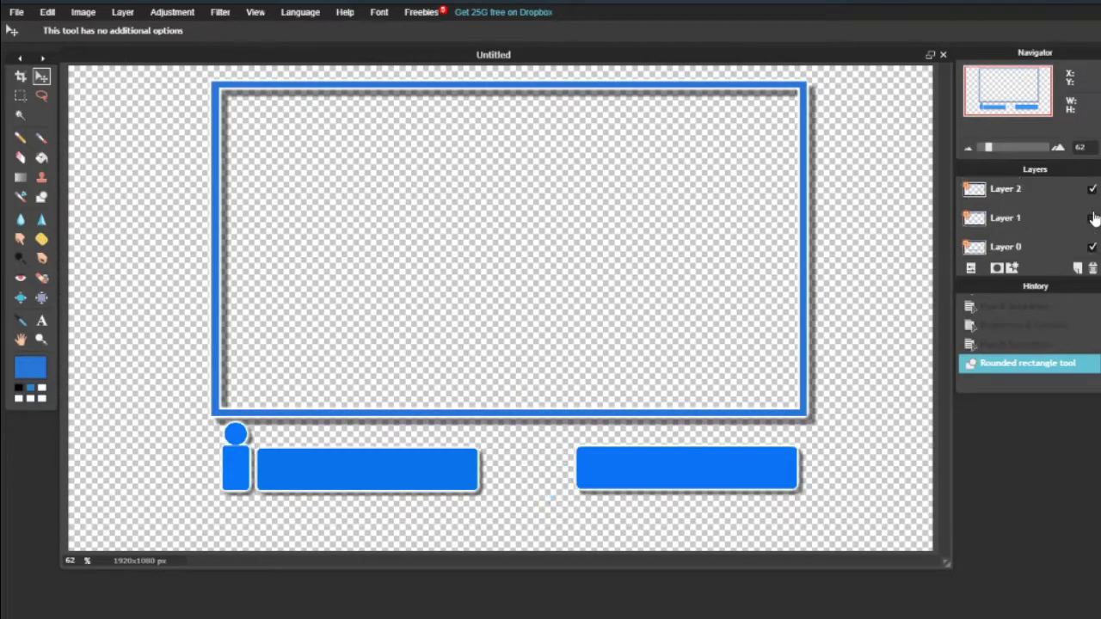
left_click(1091, 217)
left_click(1091, 193)
scroll(1092, 202, "up", 1)
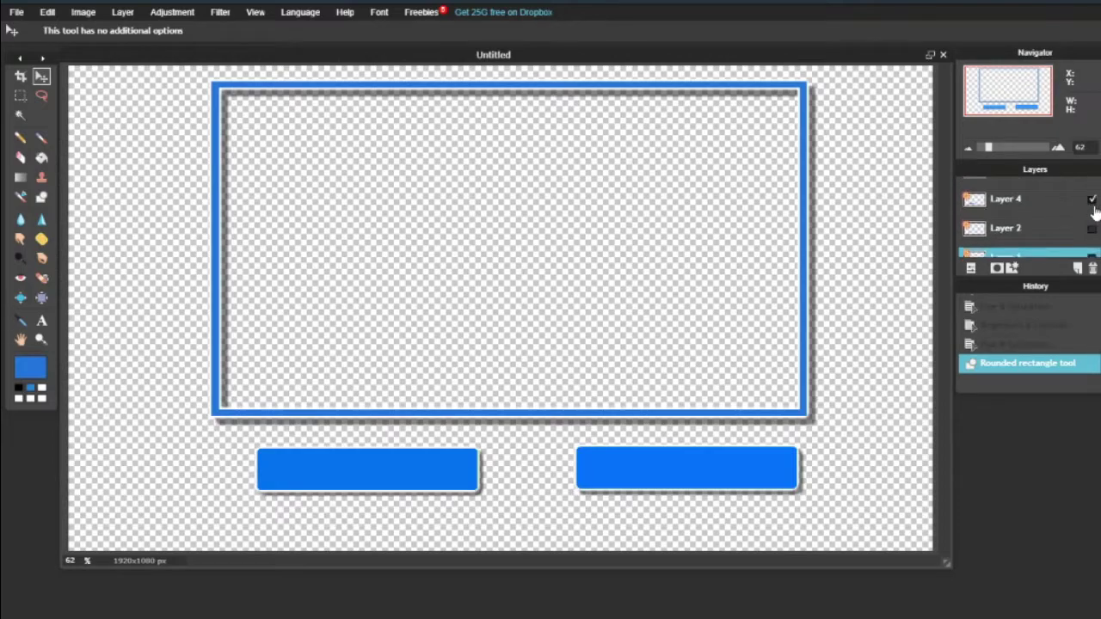
left_click(1091, 194)
scroll(1091, 205, "up", 1)
left_click(1092, 189)
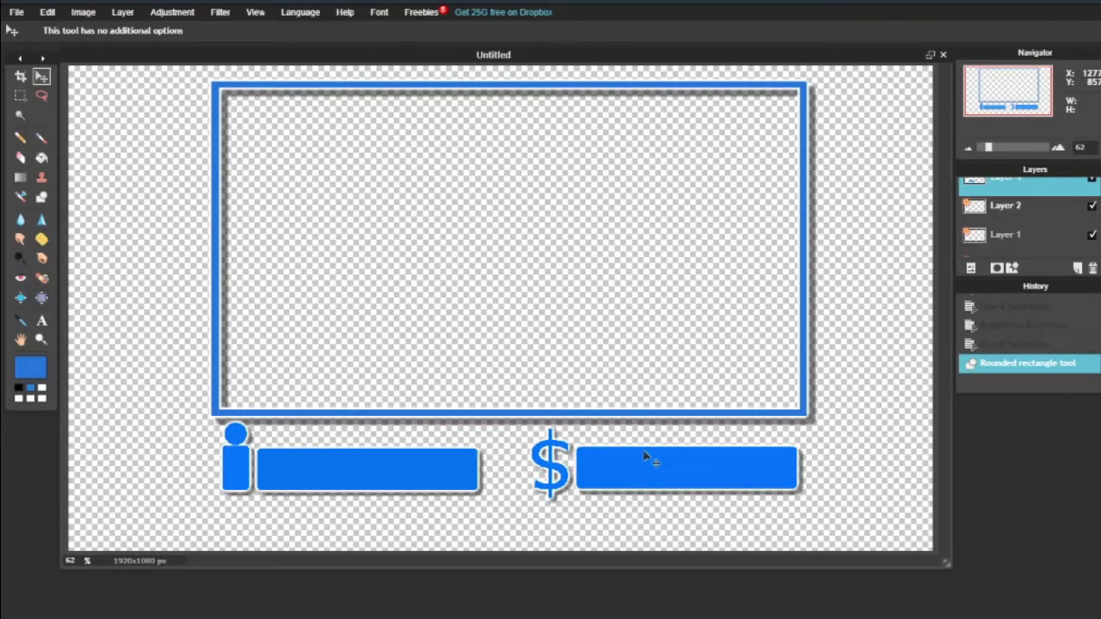
Open the save settings for the overlay image and set the format to PNG (Transparent, full quality)
left_click(15, 14)
left_click(40, 73)
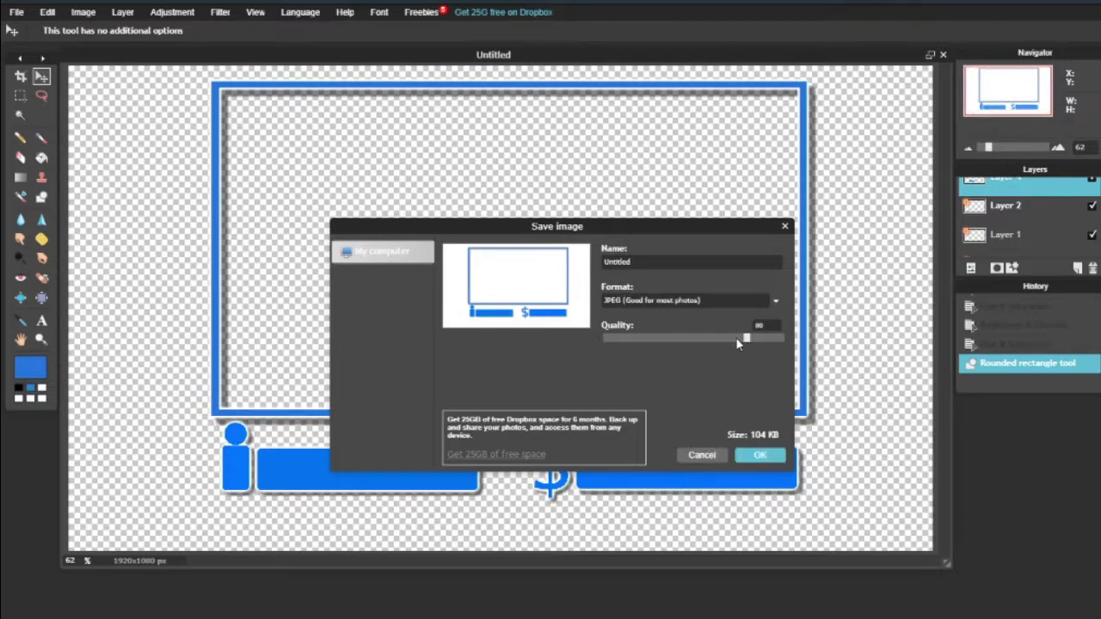
left_click(709, 302)
left_click(714, 327)
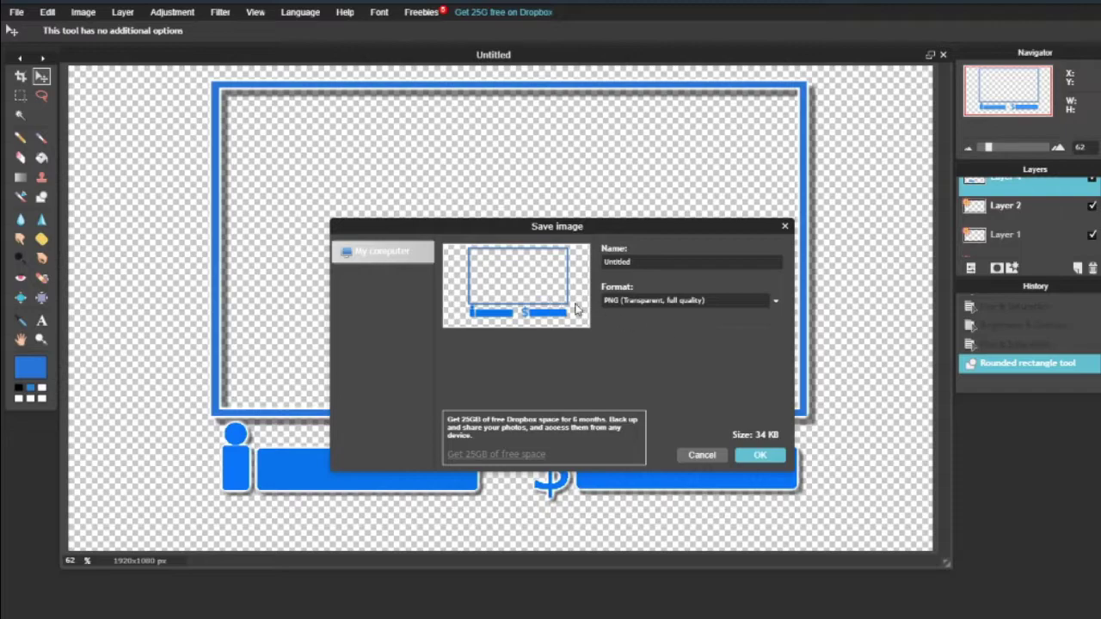